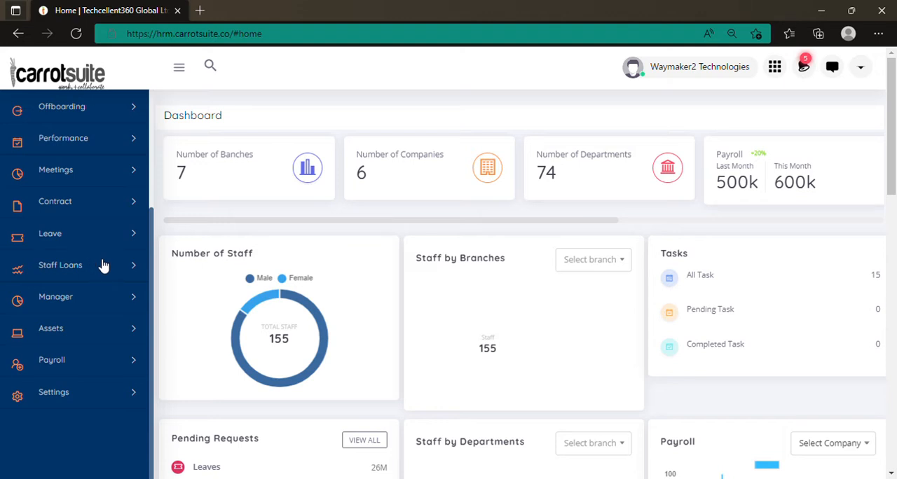
Step: Open the Employees Structure page of the payroll module
scroll(104, 280, "down", 1)
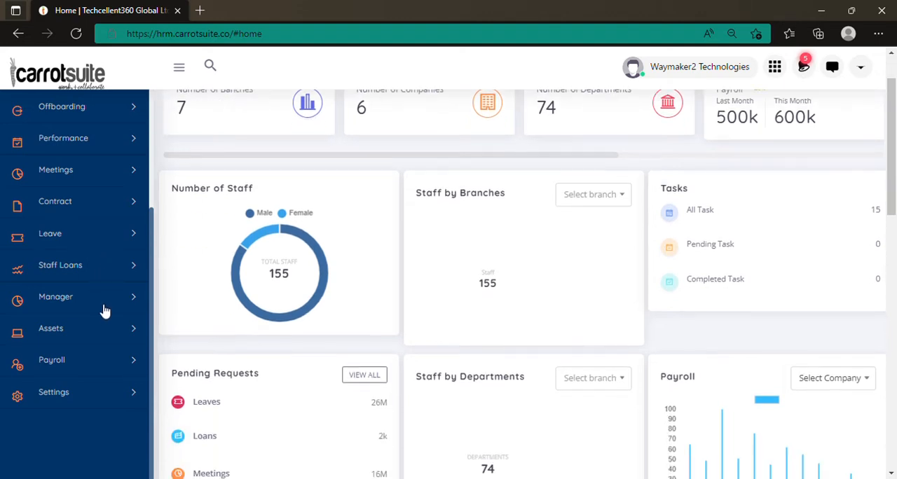
left_click(93, 371)
scroll(90, 370, "down", 2)
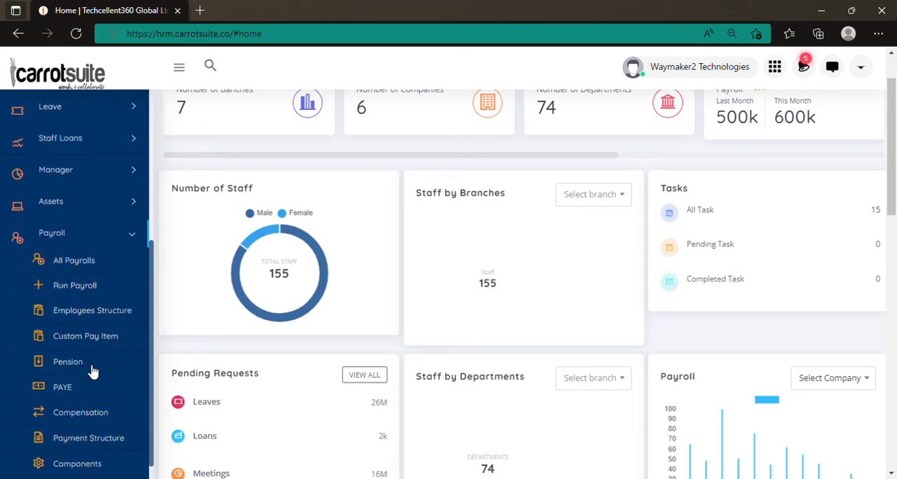
left_click(122, 311)
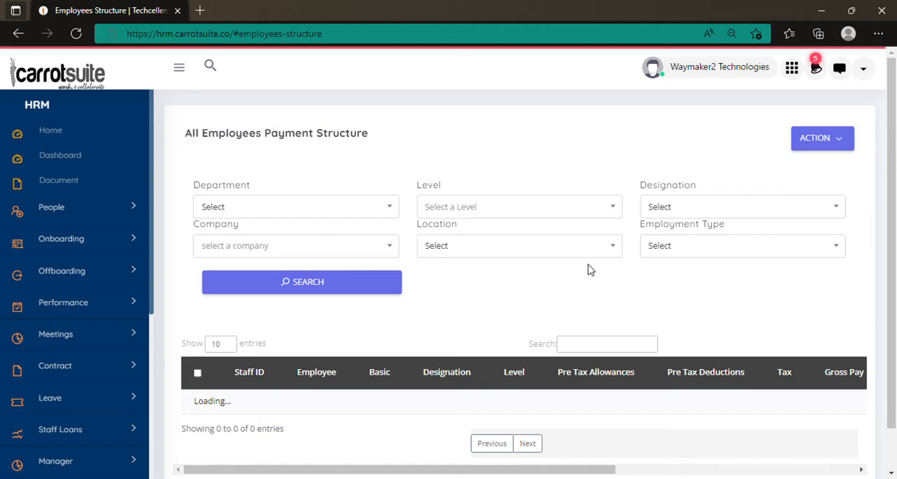
Step: Examine the employees' payment structure table, including the basic pay, allowance, deduction, tax, gross pay and net pay columns
scroll(589, 271, "down", 3)
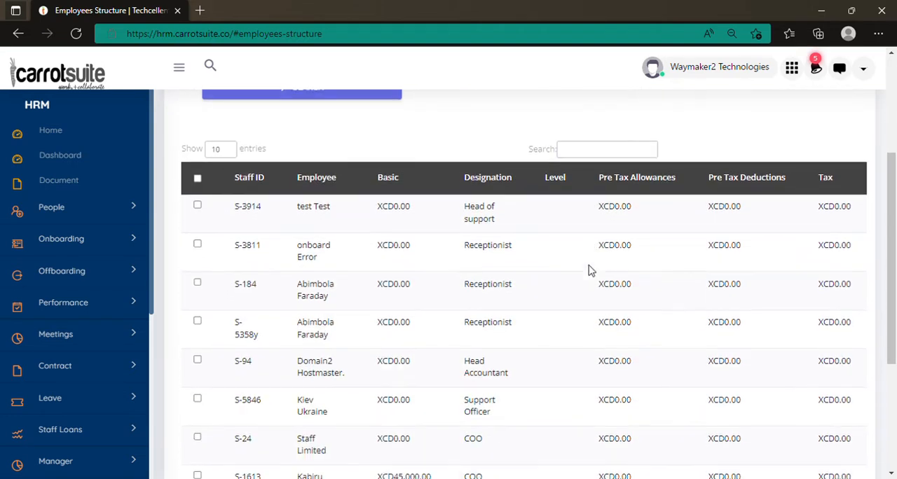
scroll(589, 270, "down", 3)
scroll(589, 272, "up", 3)
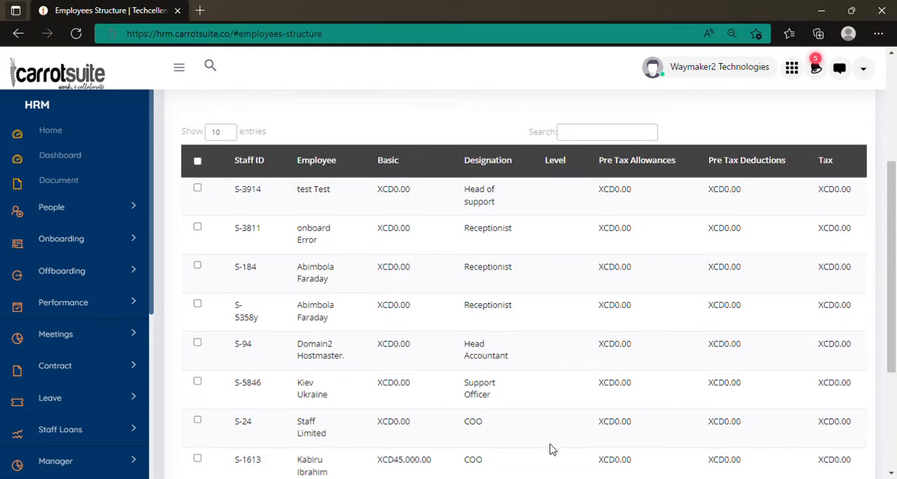
scroll(563, 372, "down", 1)
scroll(562, 372, "down", 1)
scroll(563, 372, "up", 2)
scroll(639, 190, "down", 1)
scroll(641, 191, "up", 1)
scroll(748, 196, "down", 1)
scroll(748, 196, "down", 3)
left_click_drag(491, 424, 733, 418)
scroll(643, 235, "up", 4)
scroll(642, 236, "down", 1)
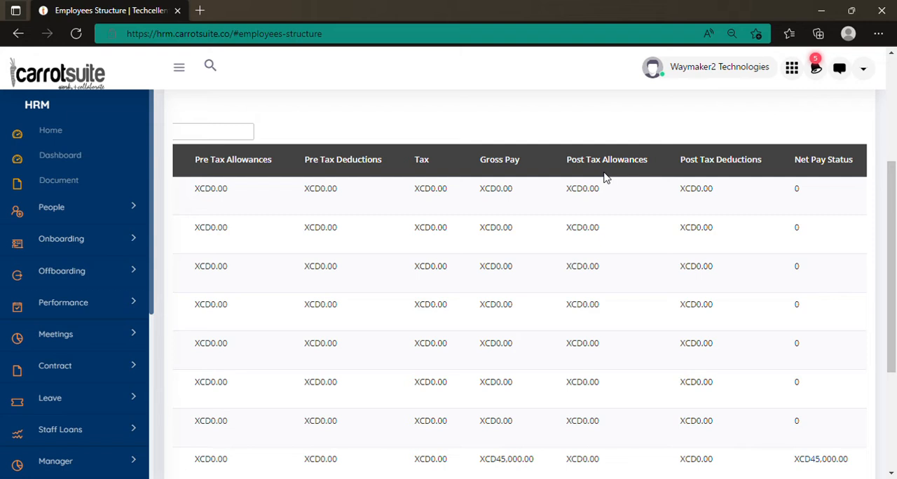
scroll(811, 305, "down", 1)
scroll(756, 338, "down", 2)
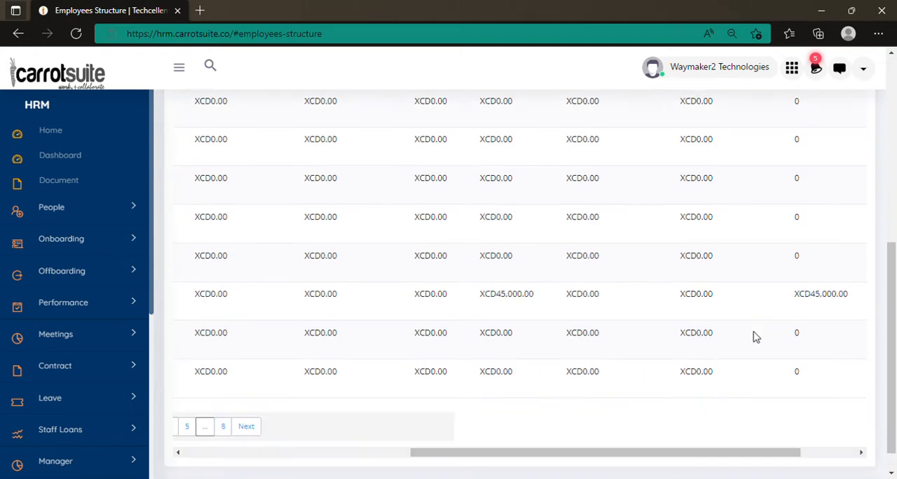
left_click_drag(685, 425, 741, 425)
scroll(490, 277, "up", 2)
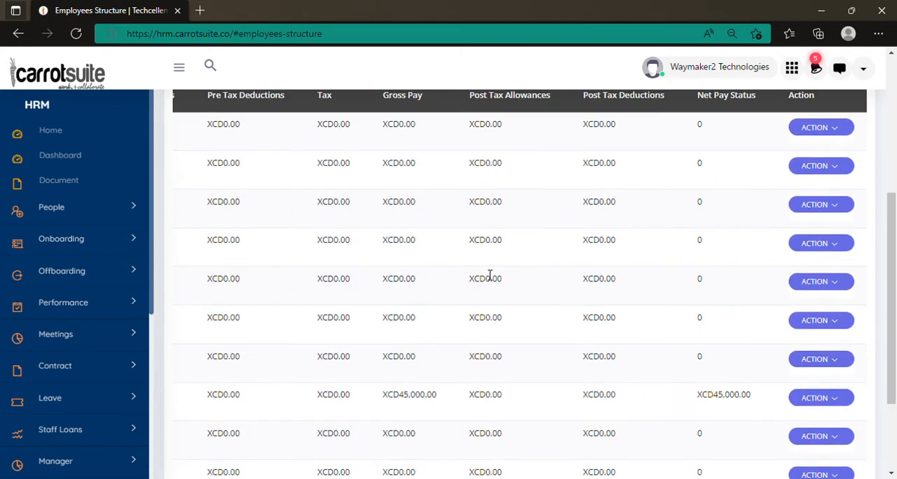
scroll(490, 277, "up", 1)
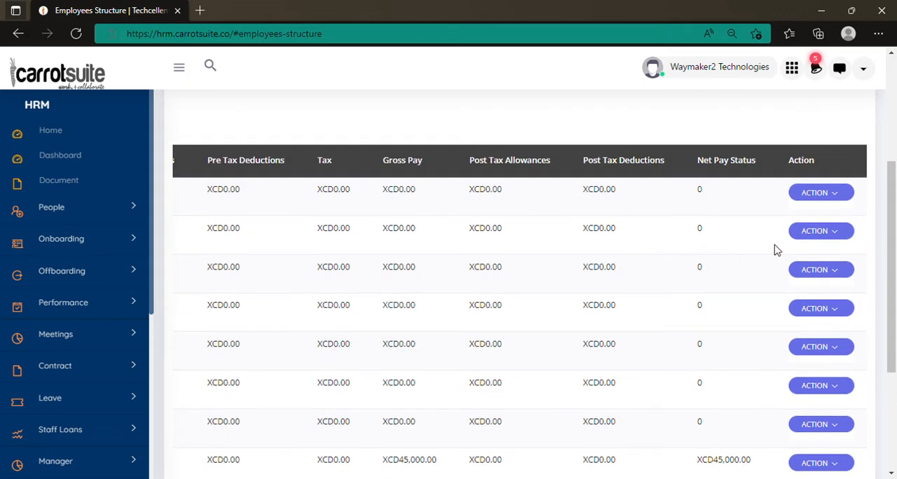
Step: Open the Update Payment Structure form for the employee in the second table row
left_click(820, 239)
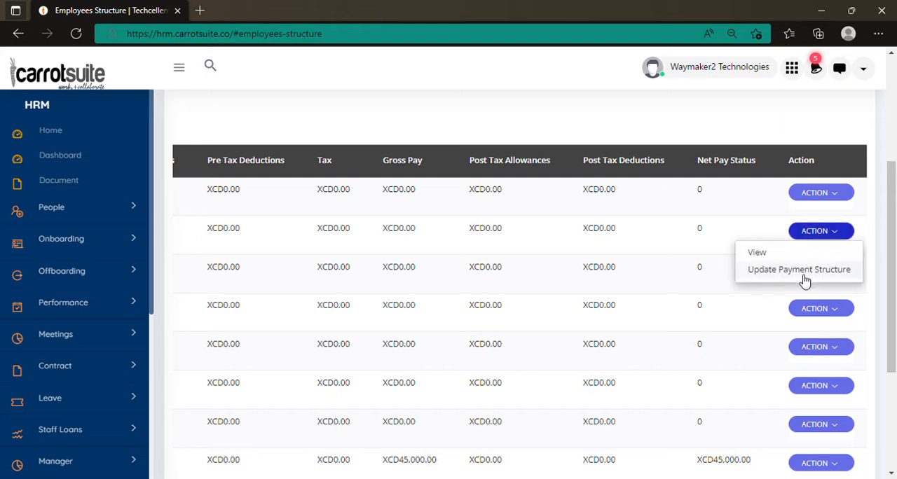
left_click(804, 274)
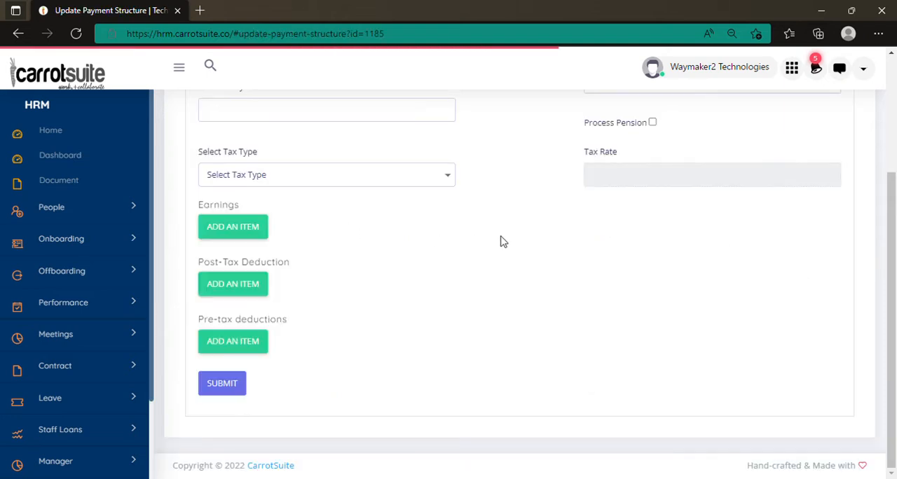
scroll(498, 242, "up", 3)
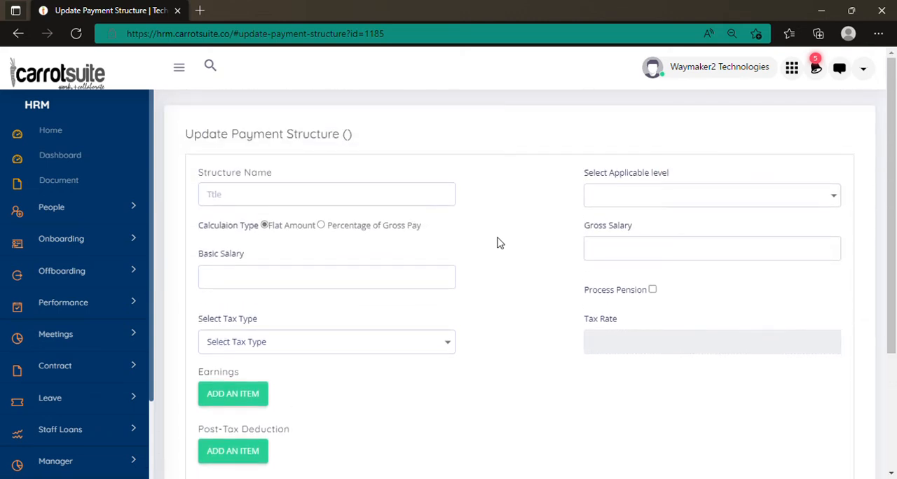
scroll(499, 245, "down", 1)
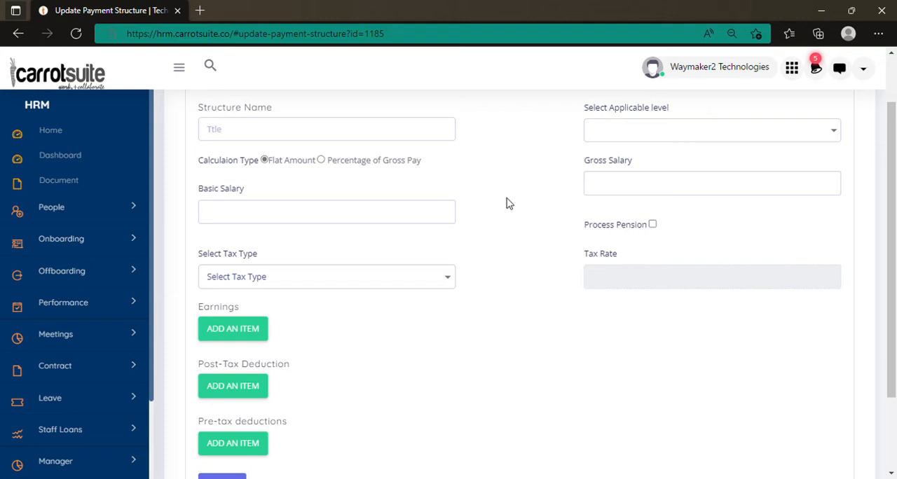
Step: Try the Percentage of Gross Pay calculation type and switch back to Flat Amount
left_click(656, 138)
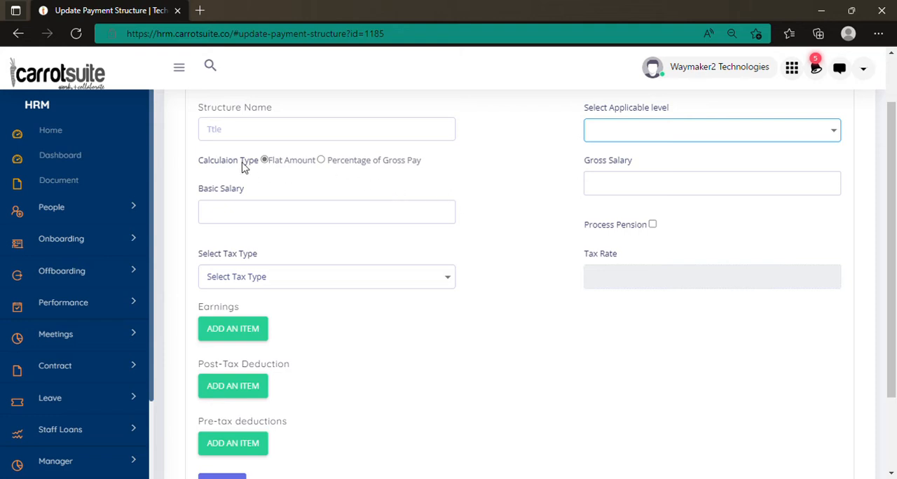
left_click(249, 214)
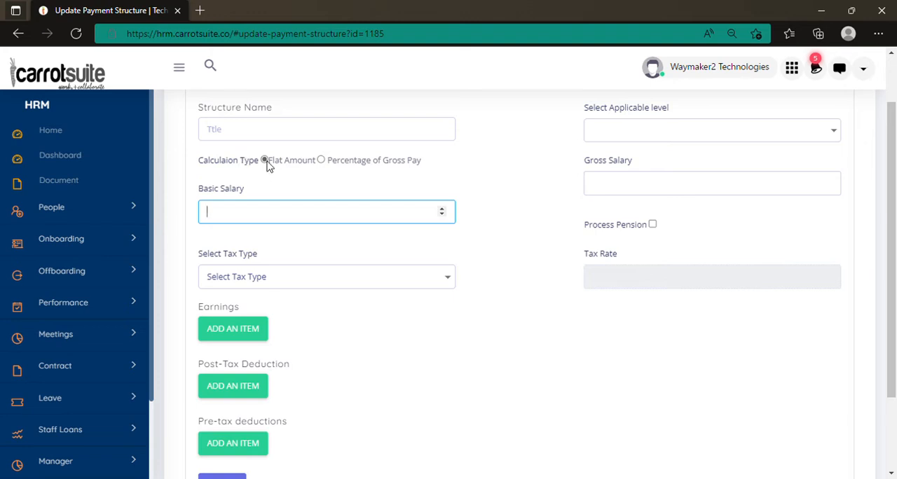
left_click(321, 161)
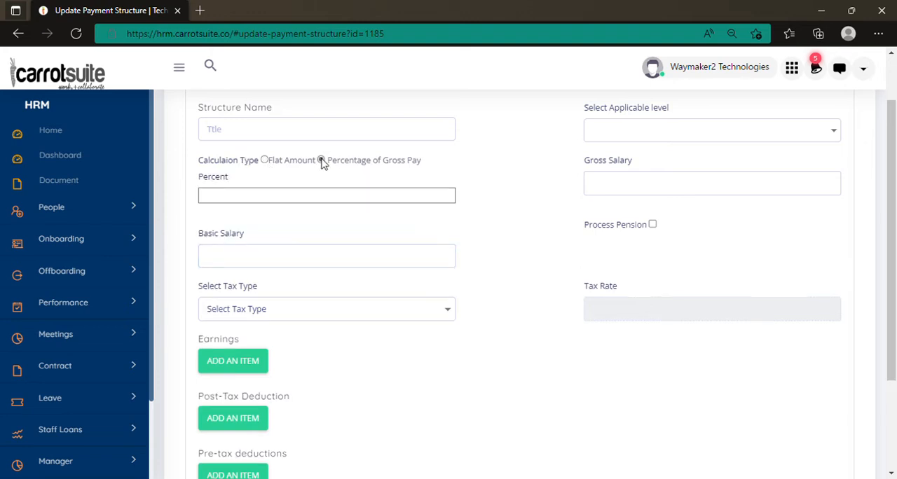
left_click(264, 160)
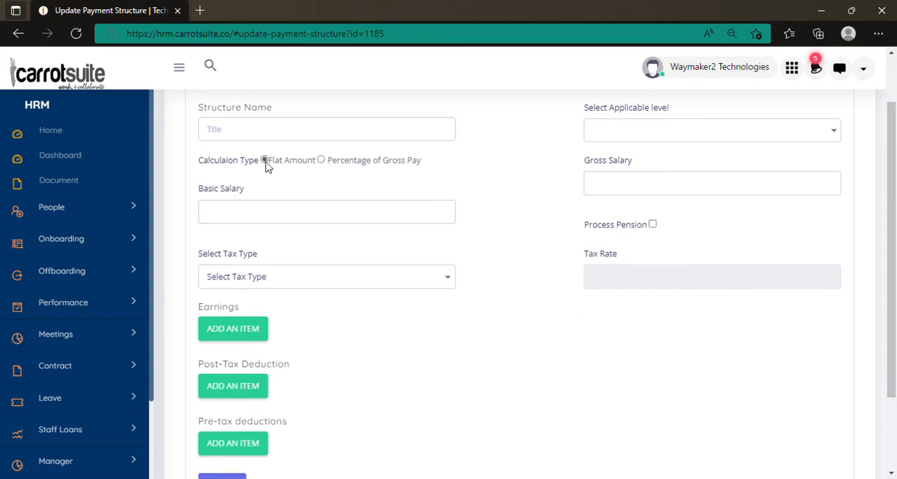
Step: Set the basic salary to 500000 and enable Process Pension
left_click(262, 217)
type("500000")
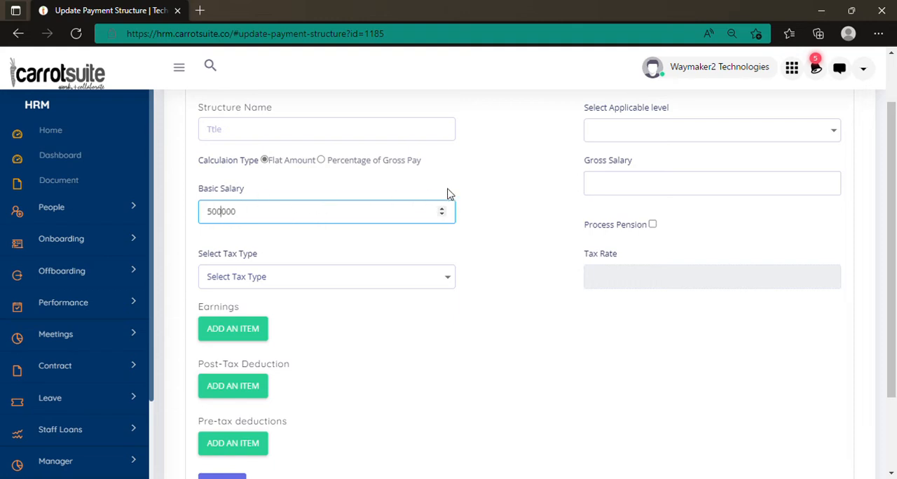
scroll(474, 189, "down", 1)
scroll(614, 190, "up", 1)
left_click(653, 225)
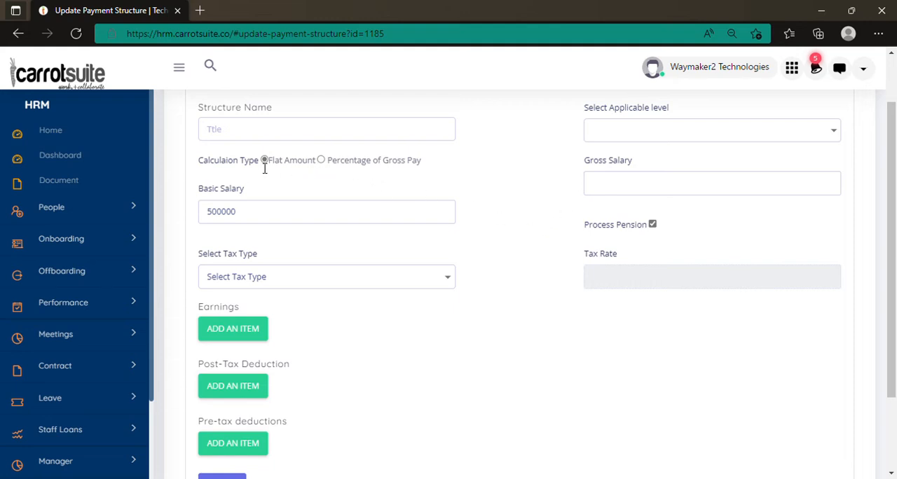
Step: Bring up the Percent entry for a percentage-based salary, and restore the Flat Amount calculation type
scroll(256, 187, "up", 1)
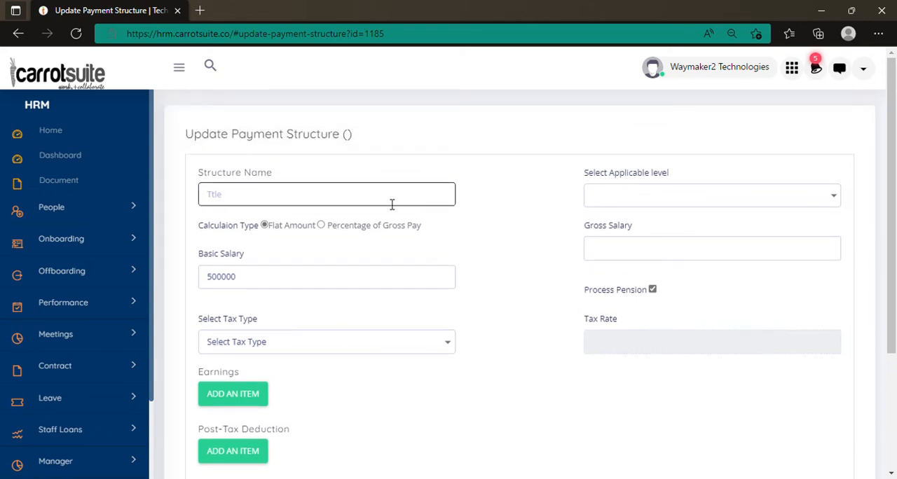
left_click(616, 253)
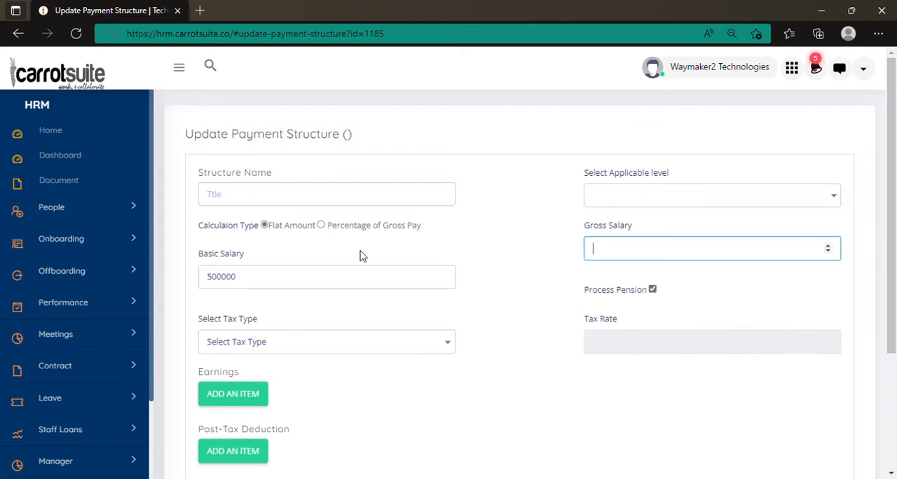
left_click(321, 225)
left_click(293, 264)
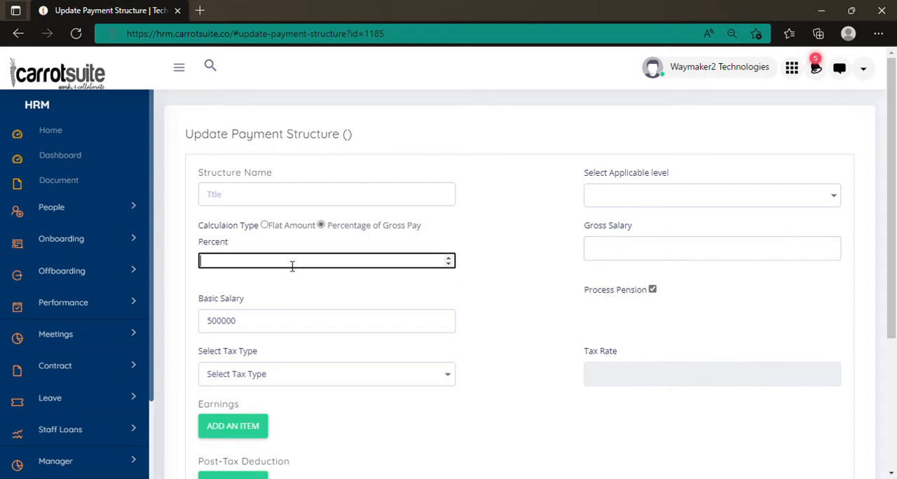
left_click(265, 225)
Step: Set the tax type to Preconfigure PAYE Tax (Nigeria)
scroll(435, 215, "down", 2)
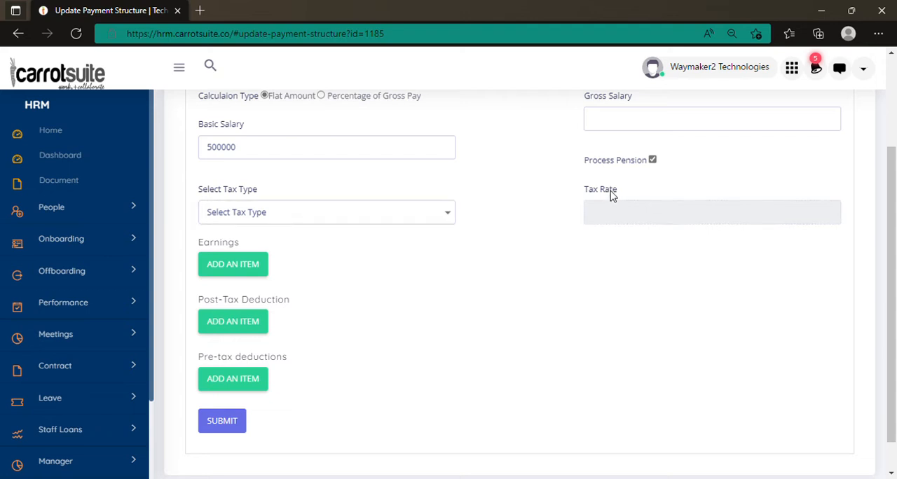
left_click(354, 210)
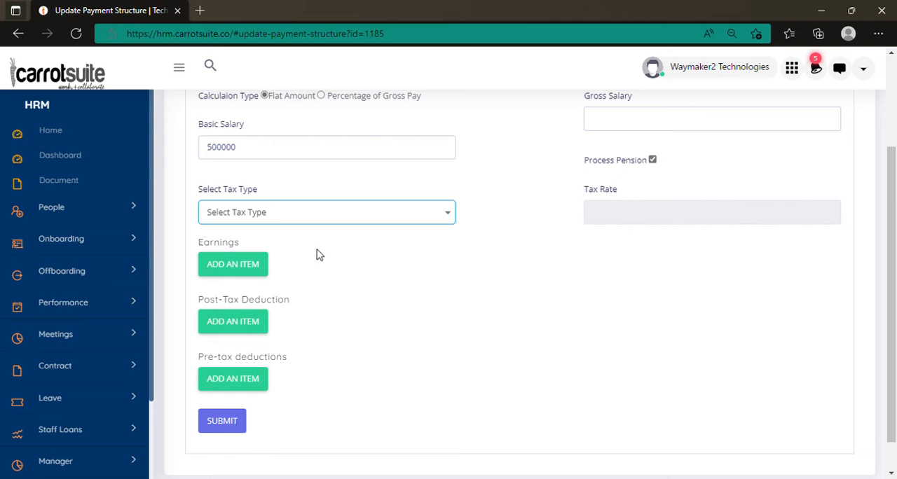
left_click(223, 255)
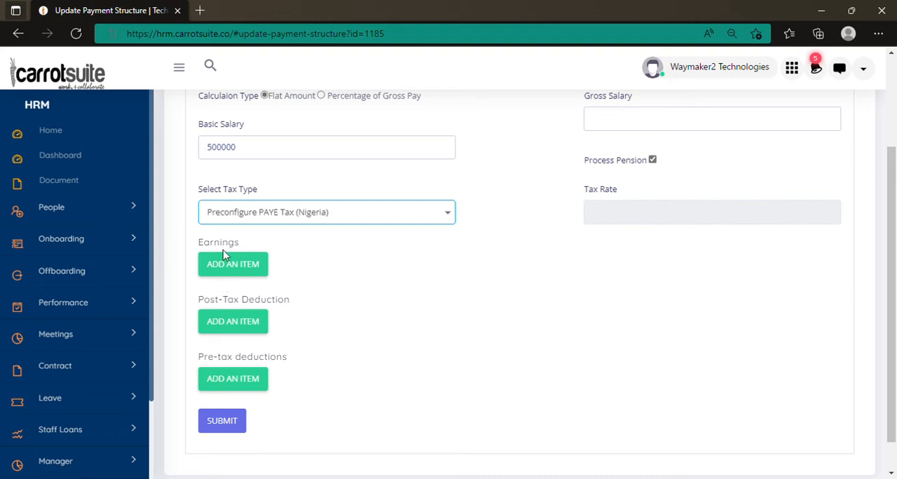
Step: Try the Fixed and Percent tax types with their tax rate entry, and return to Preconfigure PAYE Tax (Nigeria)
left_click(413, 214)
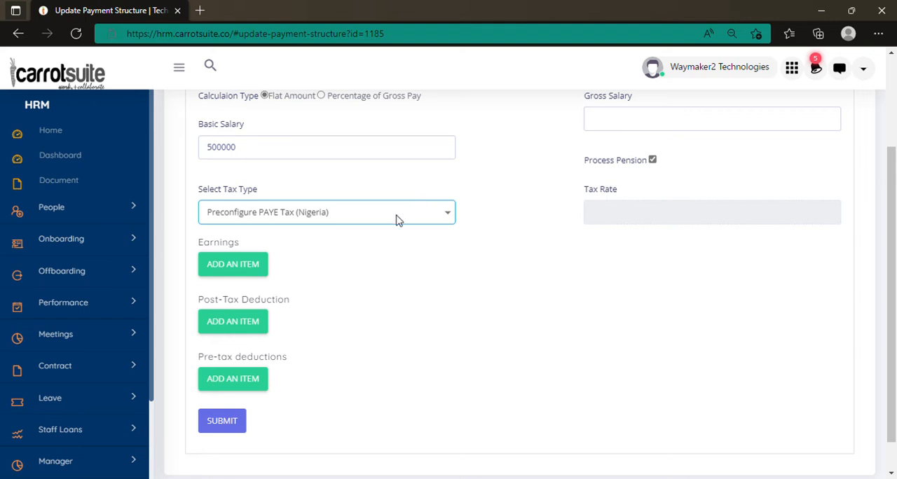
left_click(348, 263)
left_click(669, 217)
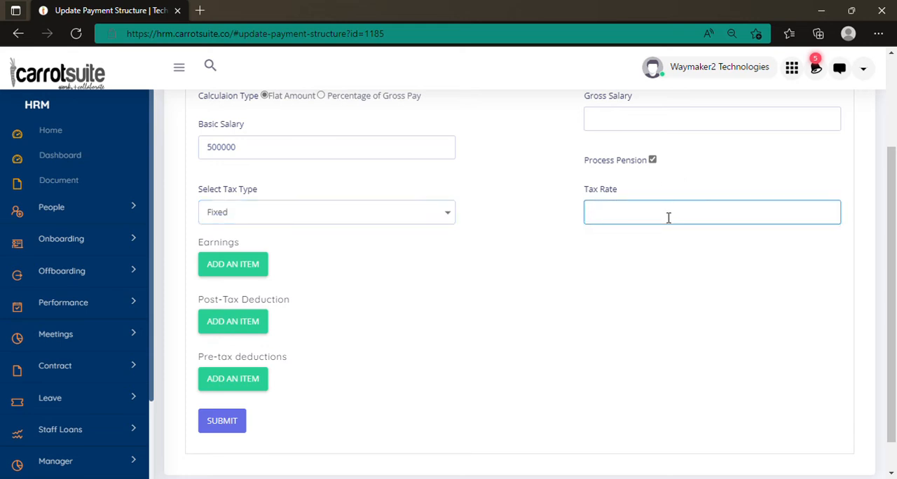
left_click(436, 218)
left_click(285, 272)
left_click(677, 223)
left_click(417, 223)
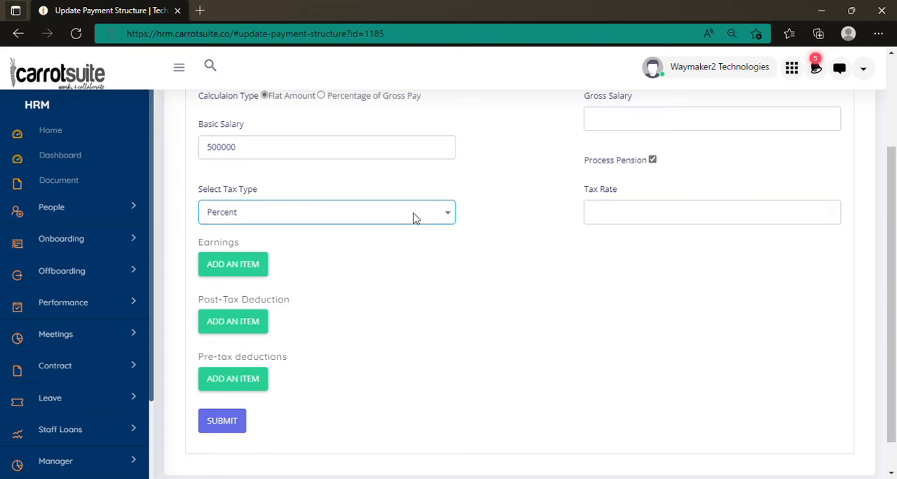
left_click(257, 246)
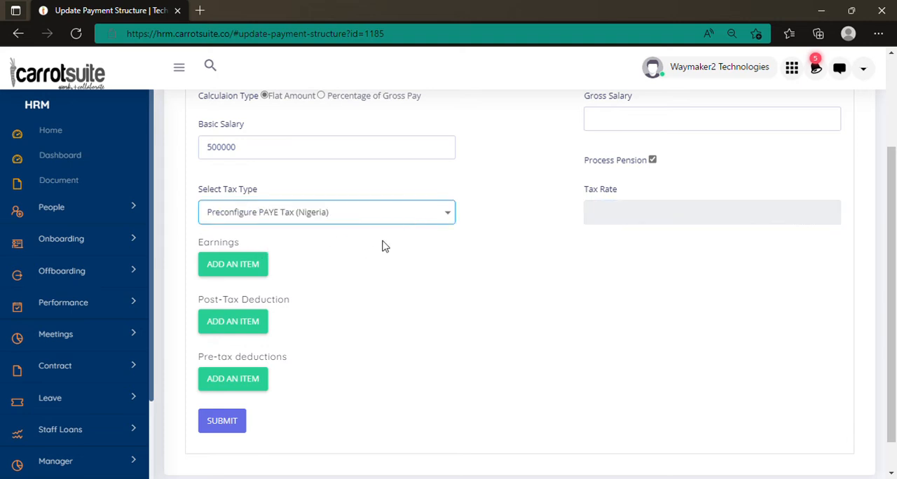
scroll(383, 241, "down", 1)
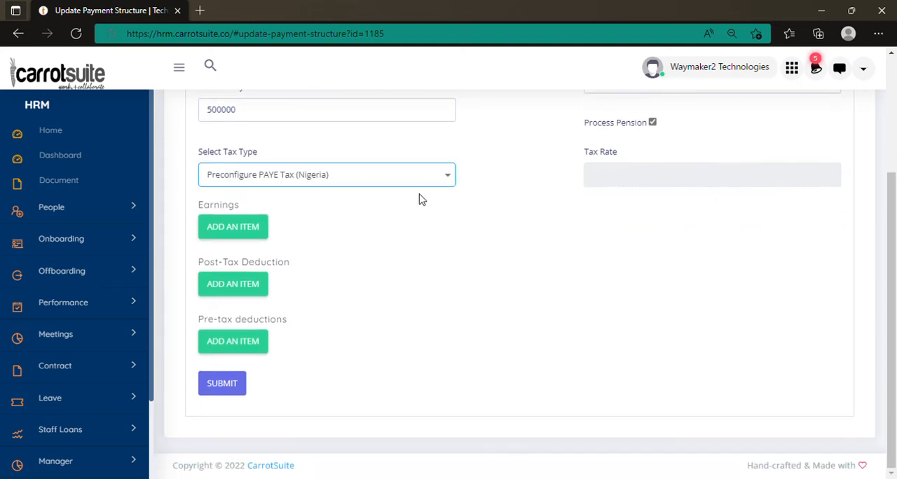
left_click(668, 180)
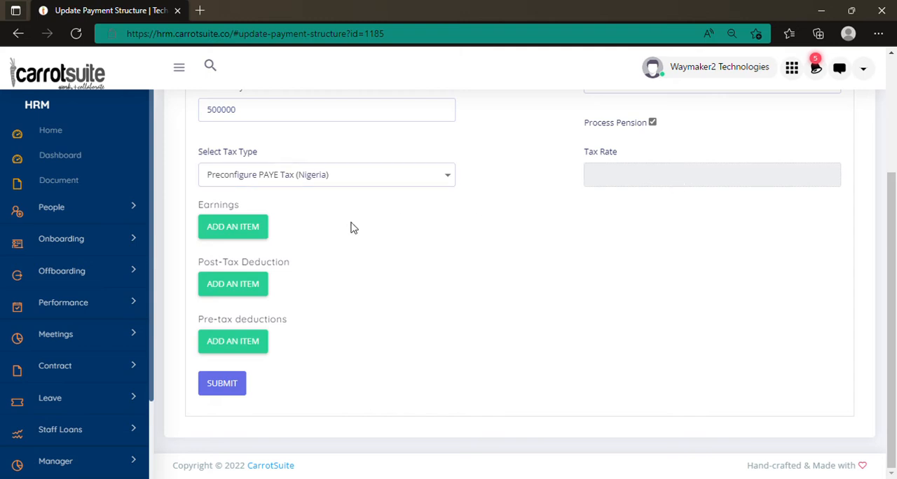
Step: Add a Car Allowance earning with the fixed calculation type and an amount of 35000
left_click(219, 229)
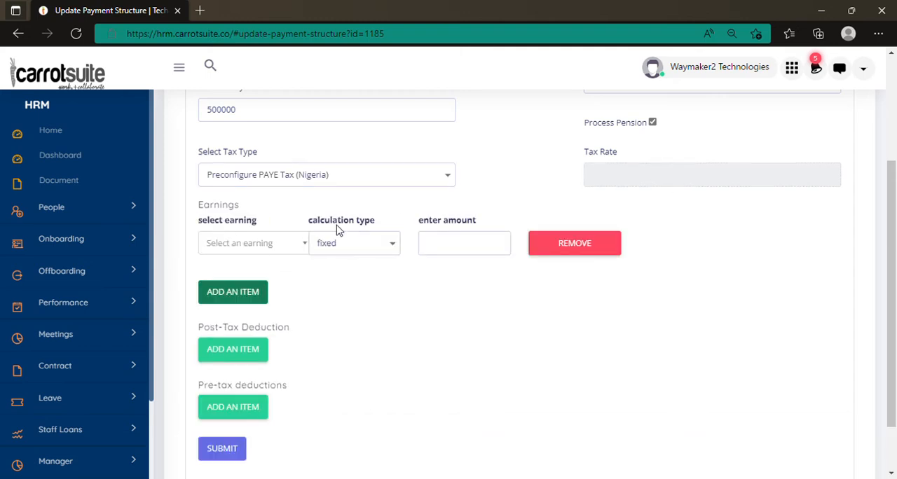
left_click(256, 253)
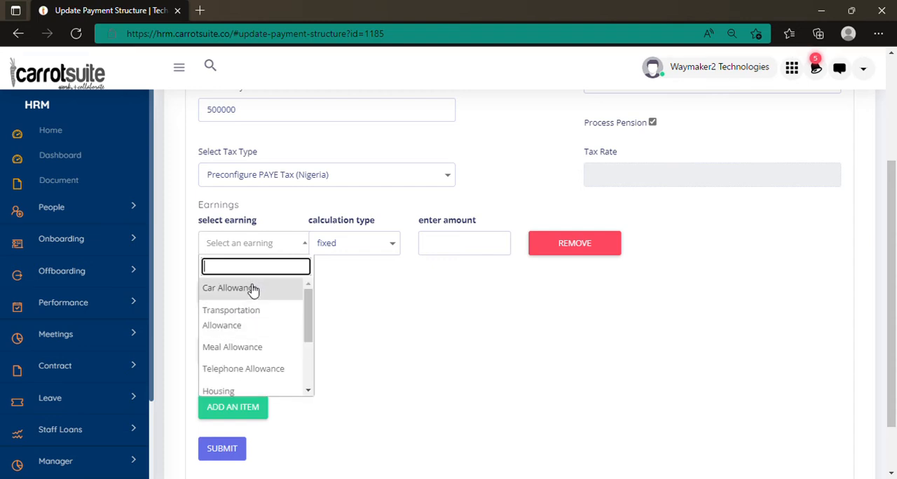
left_click(257, 288)
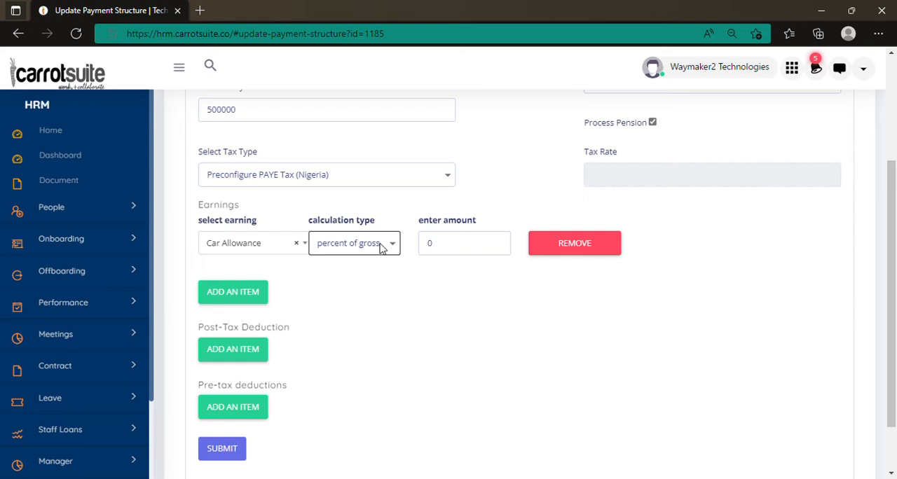
left_click(354, 273)
left_click(445, 245)
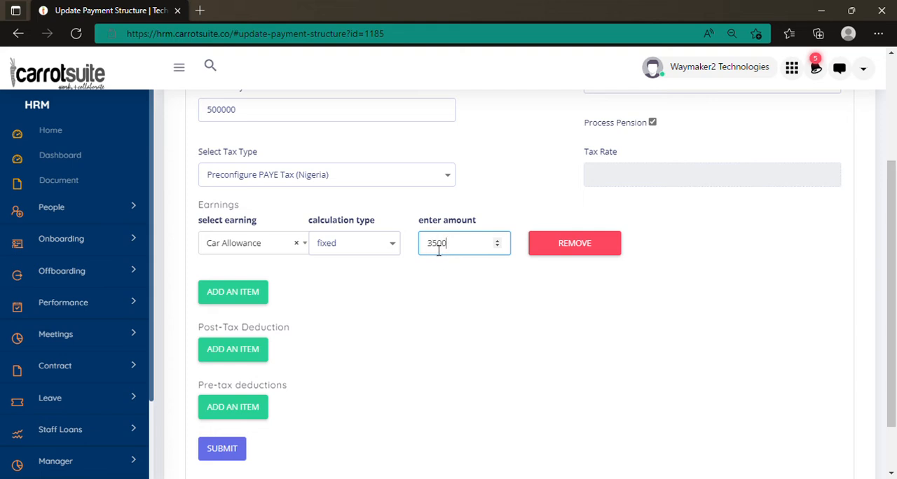
left_click(382, 248)
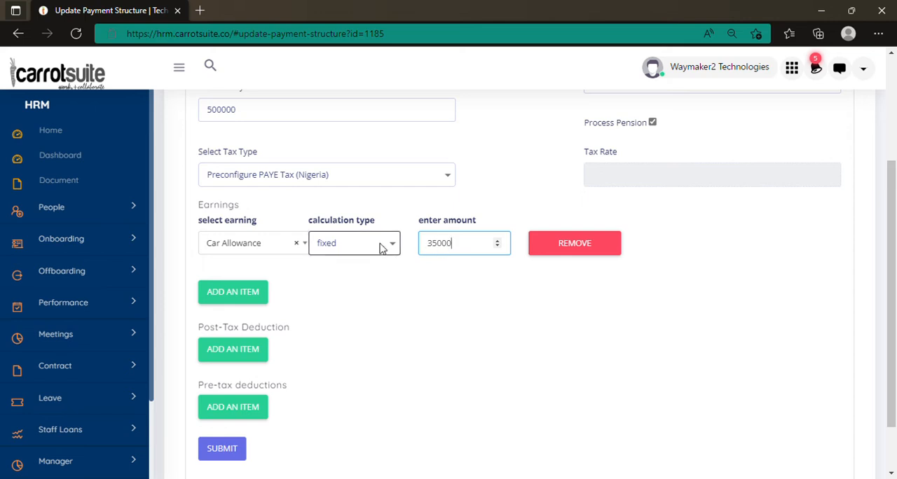
Step: Change the Car Allowance earning to percent of basic with an amount of 5
left_click(356, 279)
double_click(439, 243)
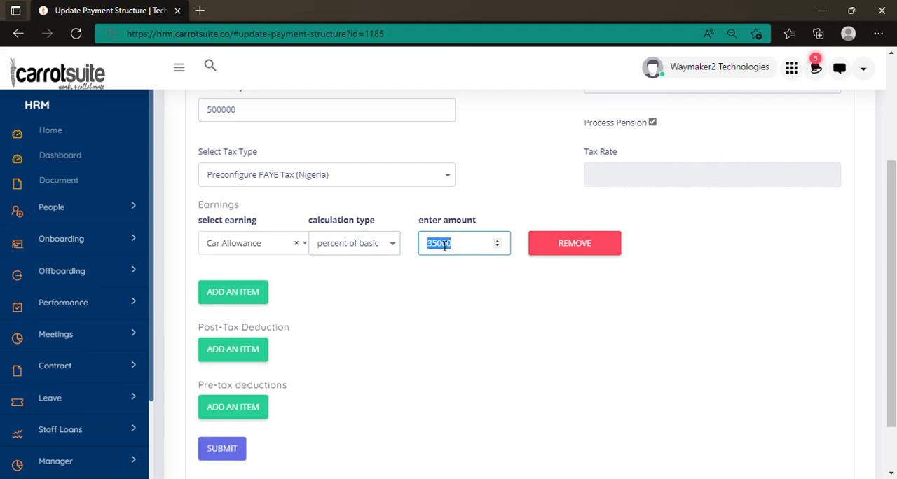
type("5")
Step: Add a Housing earning calculated as percent of basic with an amount of 10
left_click(224, 293)
scroll(451, 260, "down", 1)
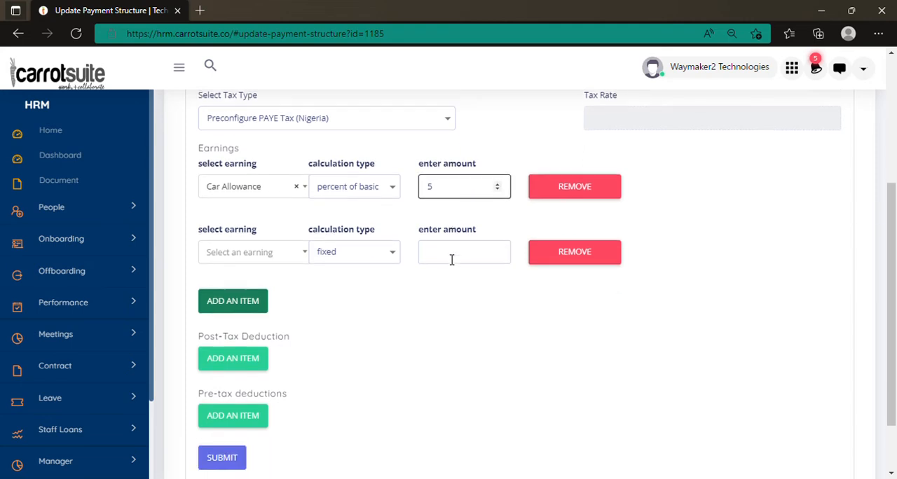
scroll(452, 260, "down", 1)
left_click(241, 181)
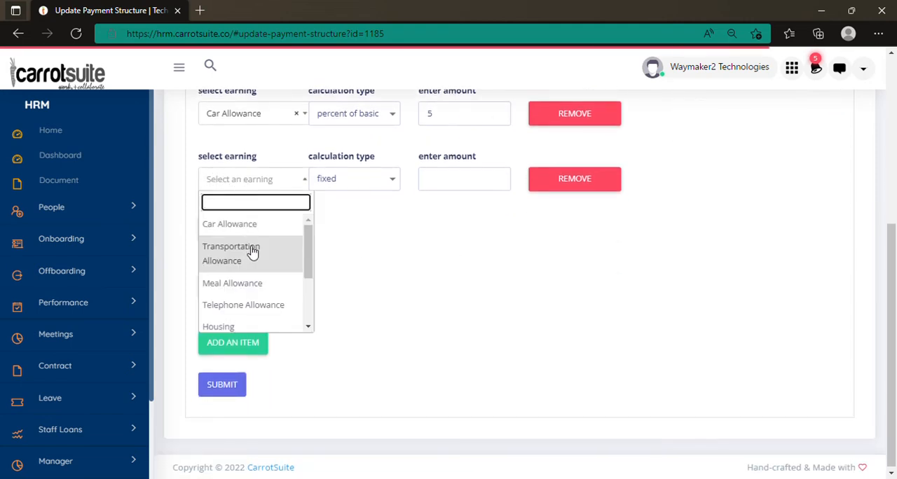
scroll(257, 265, "down", 1)
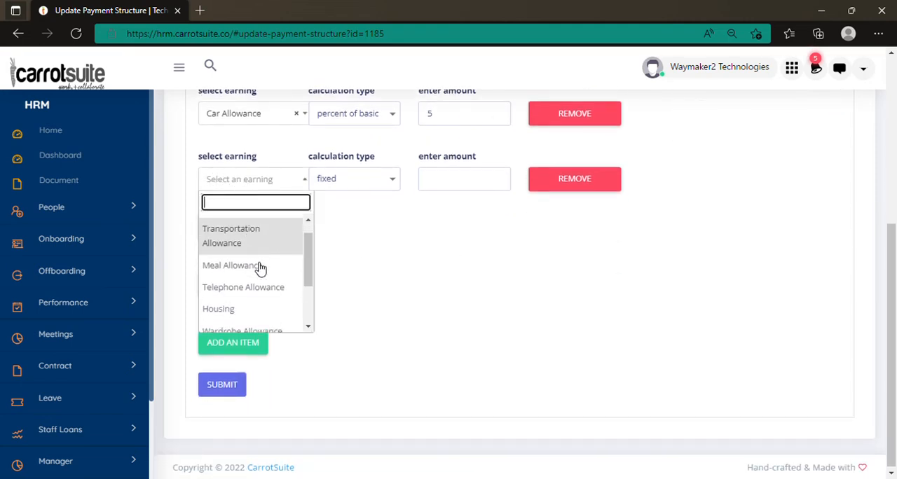
left_click(249, 308)
left_click(446, 183)
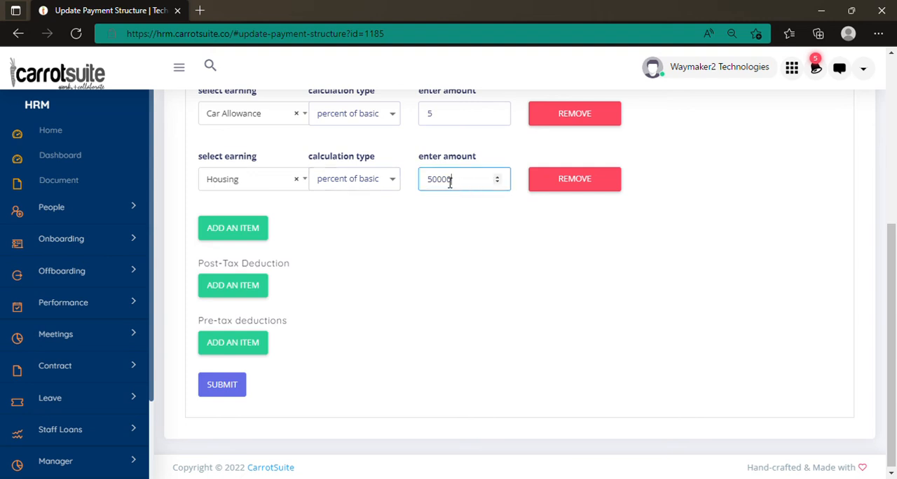
double_click(450, 184)
type("10")
Step: Add a Meal Allowance earning with the fixed calculation type and an amount of 15000
left_click(251, 233)
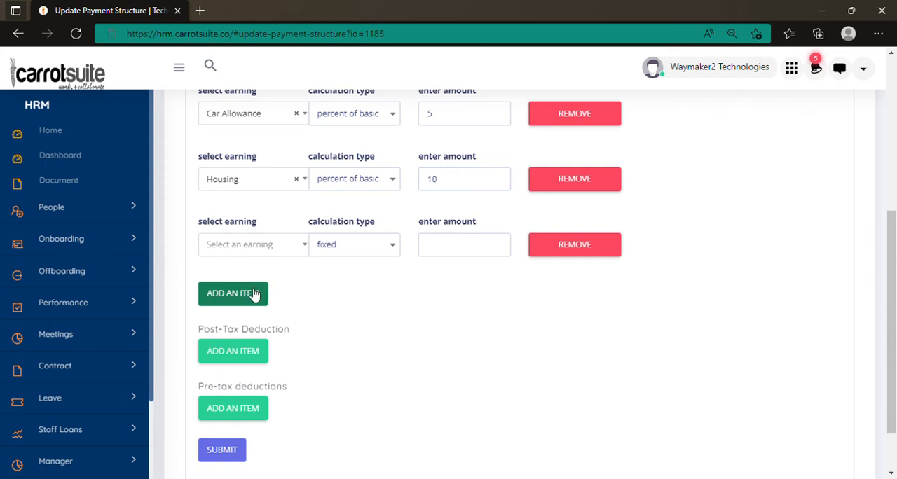
left_click(281, 252)
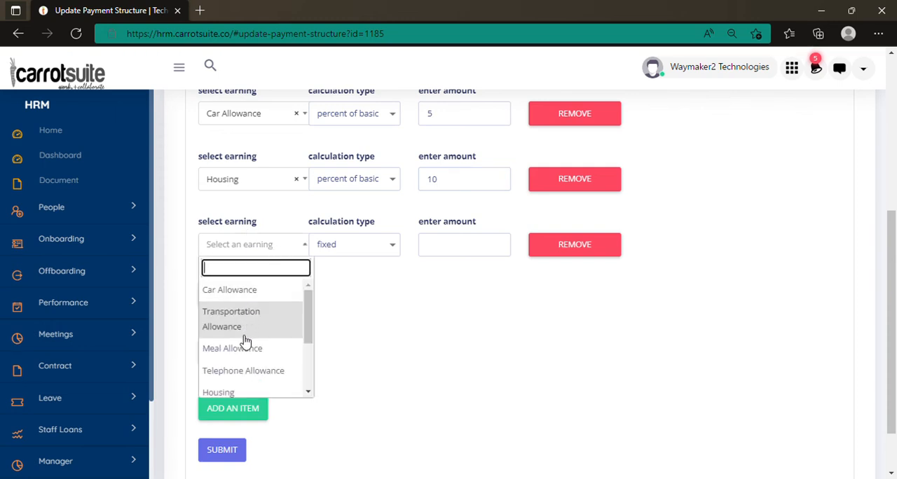
left_click(244, 344)
left_click(364, 249)
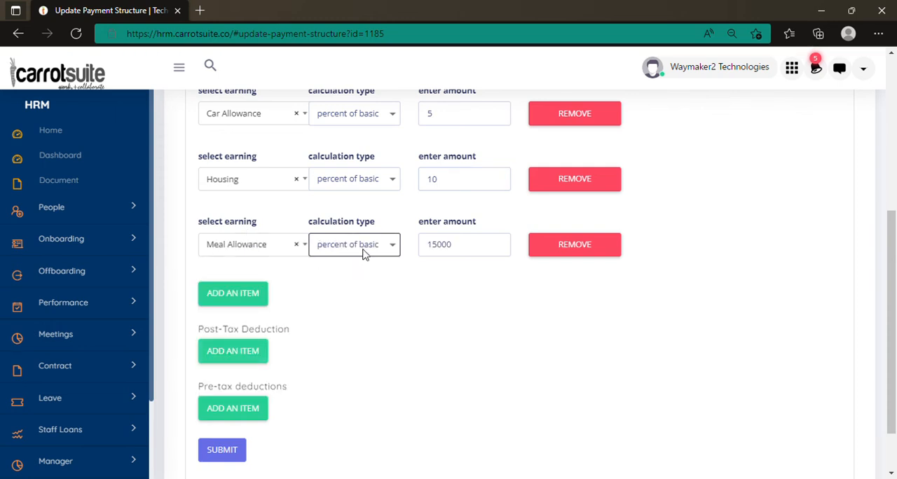
left_click(334, 269)
left_click(441, 256)
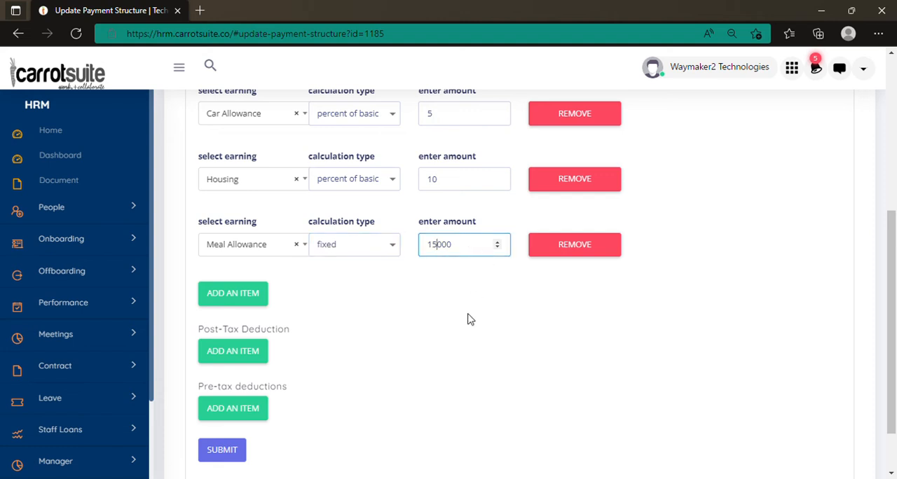
Step: Add a post-tax deduction item and bring up the deductions available for it without choosing one
scroll(470, 320, "down", 2)
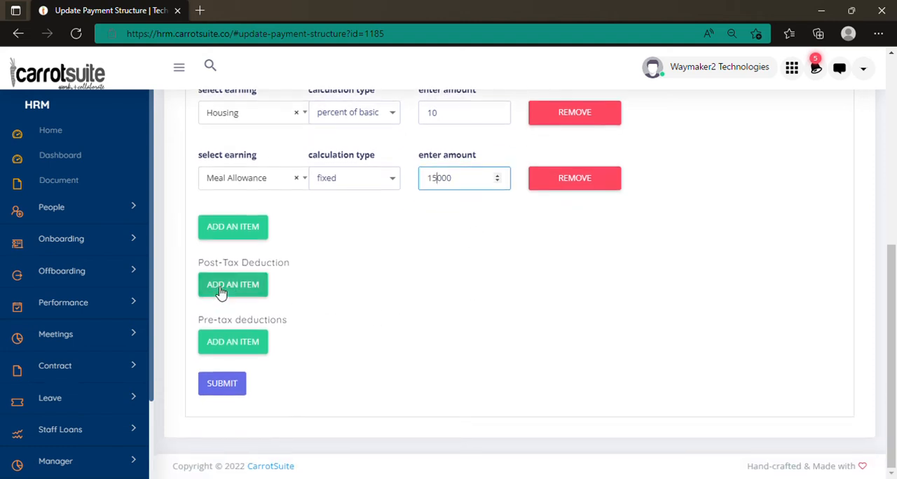
scroll(280, 266, "up", 4)
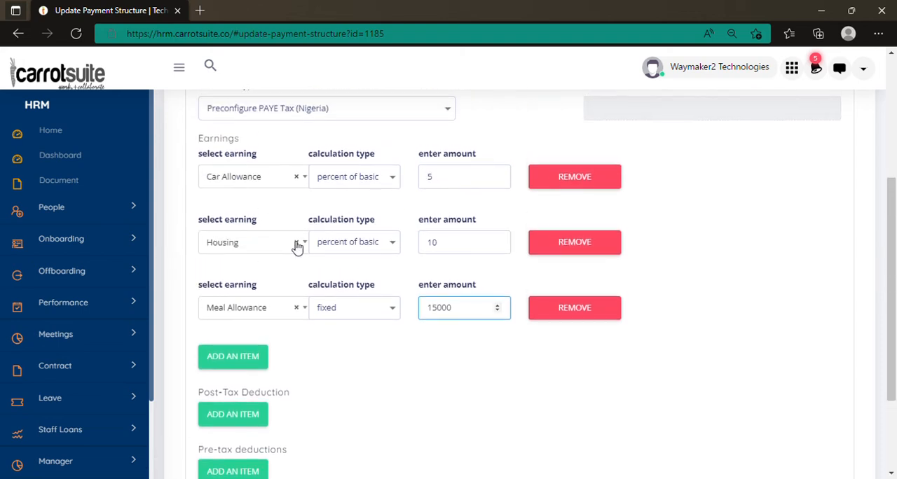
scroll(235, 317, "down", 4)
left_click(230, 295)
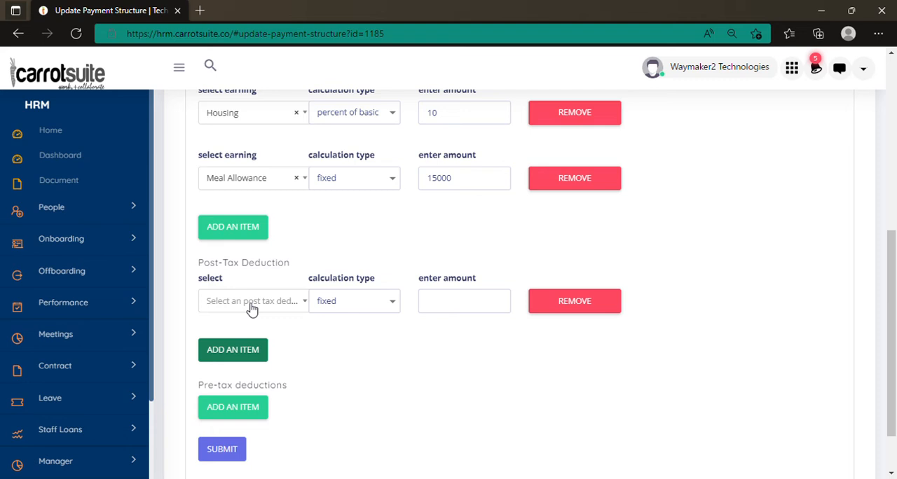
left_click(252, 303)
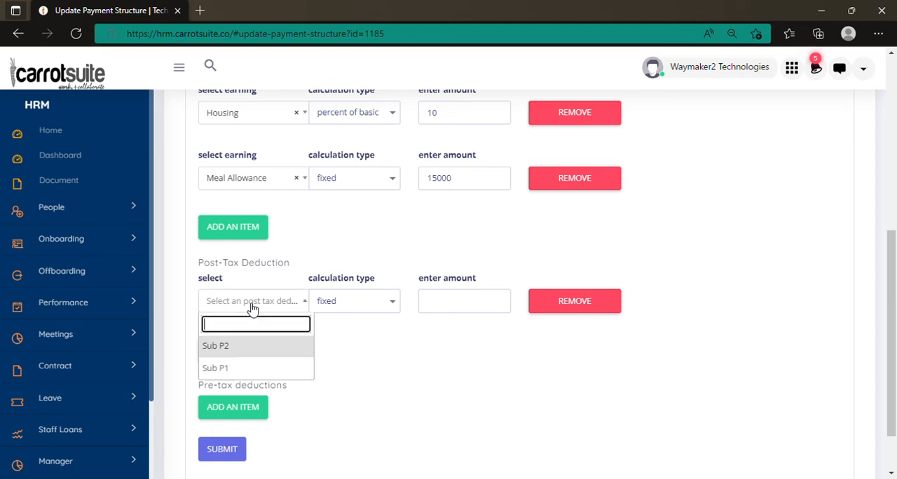
left_click(348, 336)
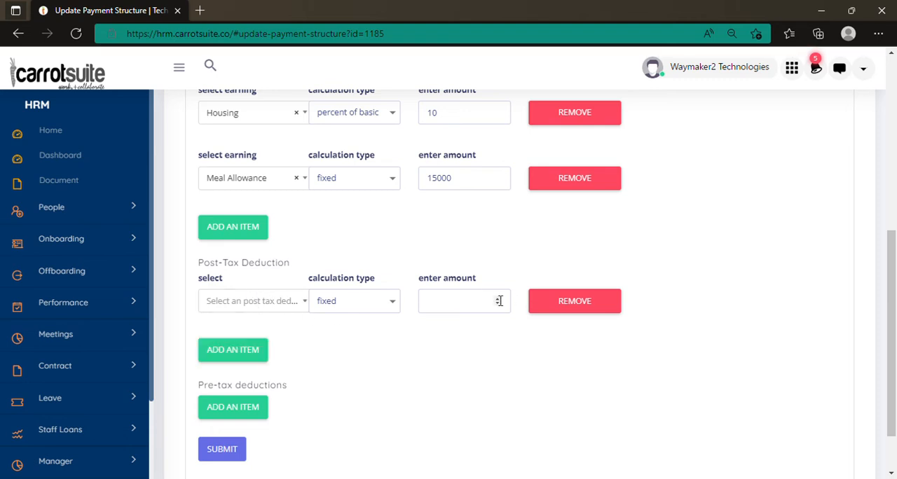
Step: Add a Welfare pre-tax deduction with the fixed calculation type and an amount of 500.00
scroll(320, 301, "down", 1)
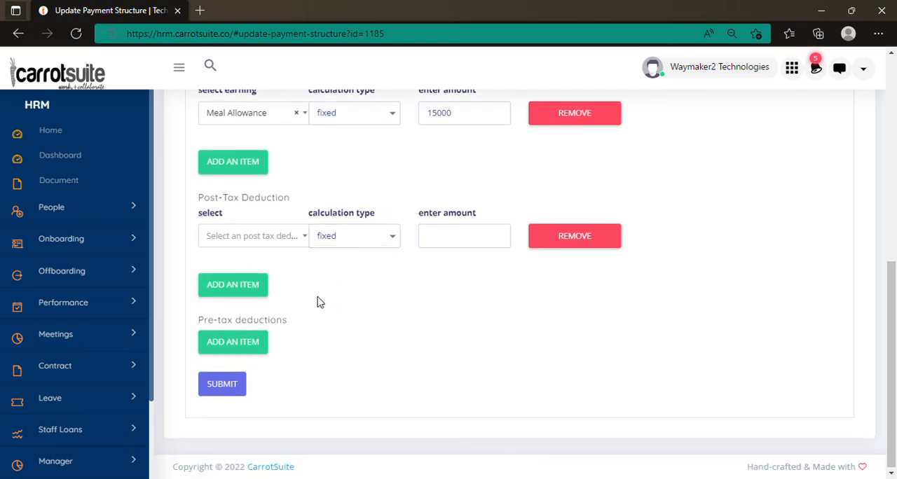
left_click(225, 348)
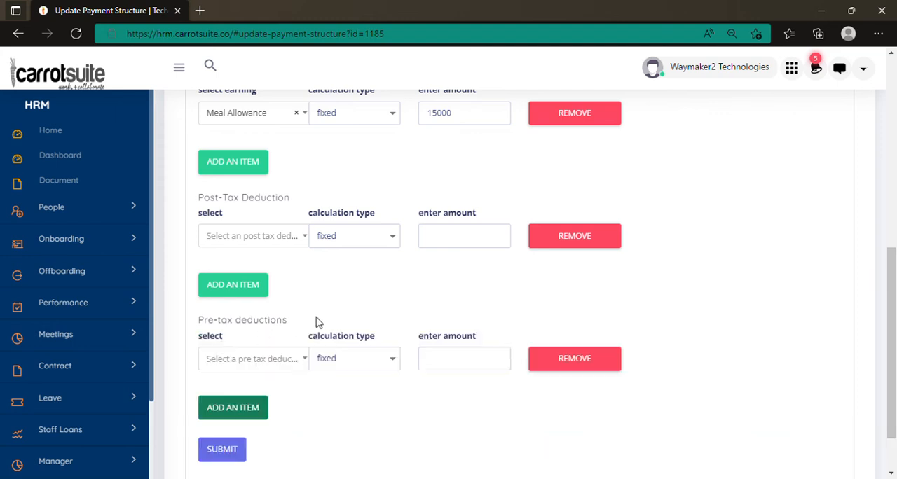
scroll(316, 320, "up", 1)
scroll(316, 321, "down", 2)
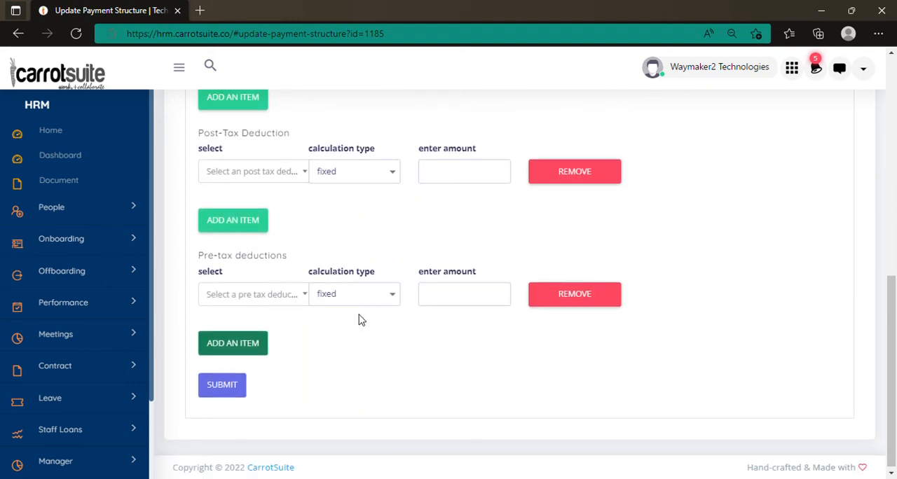
left_click(256, 296)
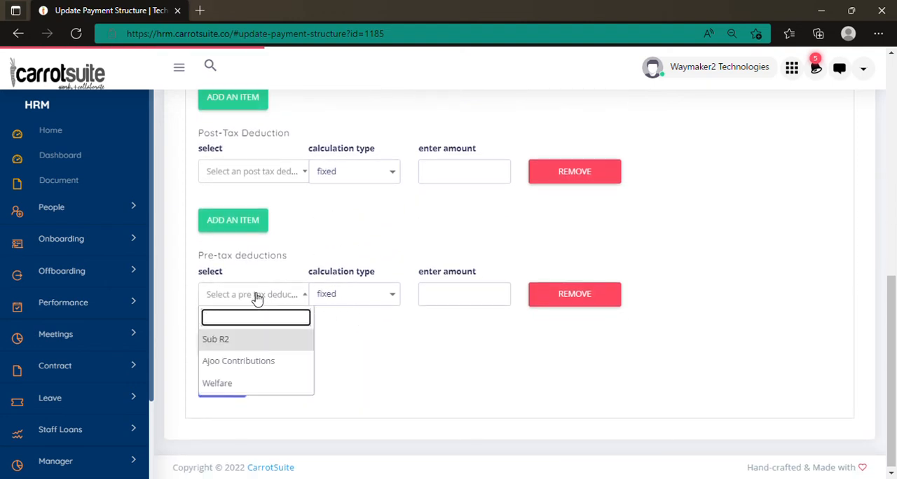
left_click(262, 388)
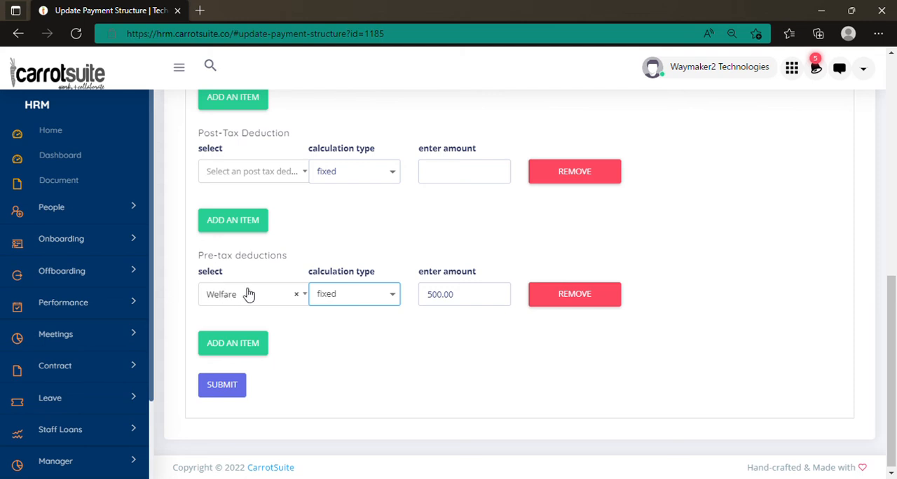
Step: Add a second pre-tax deduction item below Welfare and remove it again
scroll(444, 306, "up", 5)
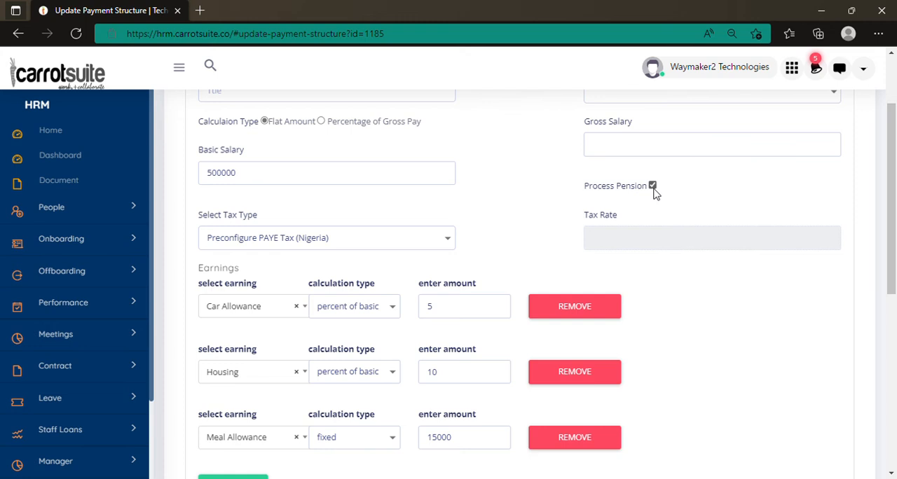
scroll(531, 209, "down", 5)
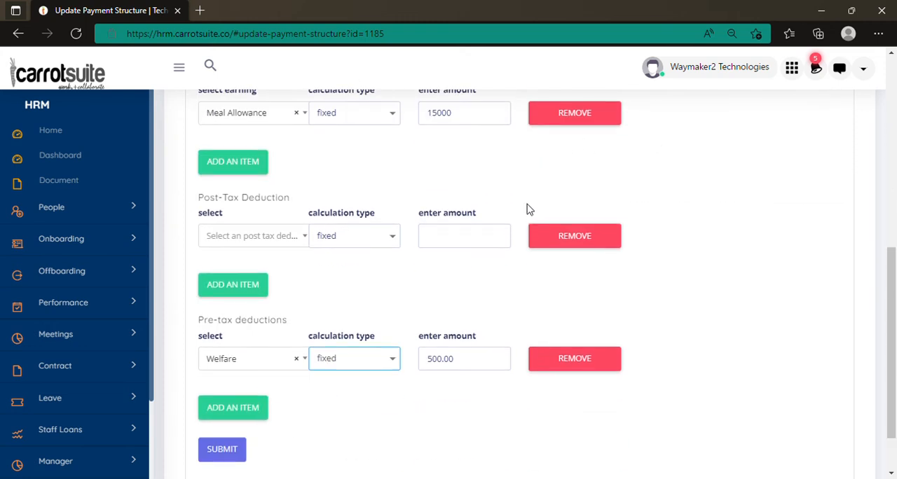
scroll(322, 312, "down", 1)
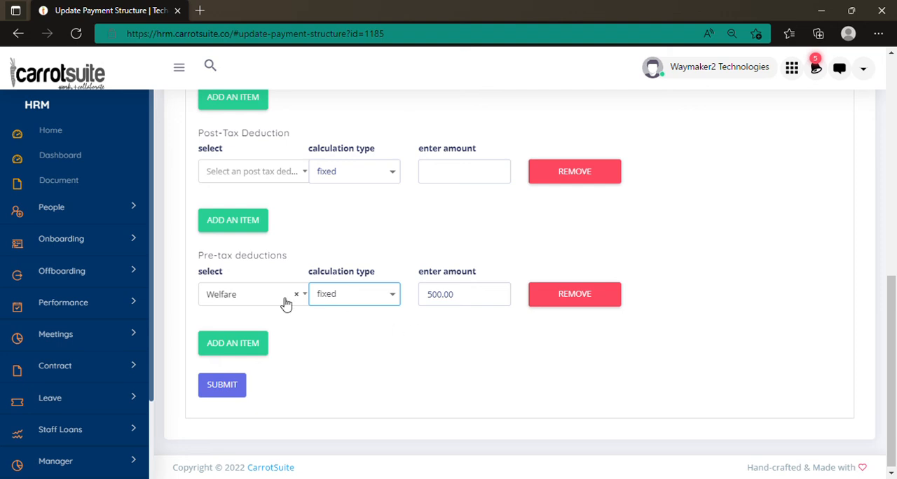
left_click(231, 343)
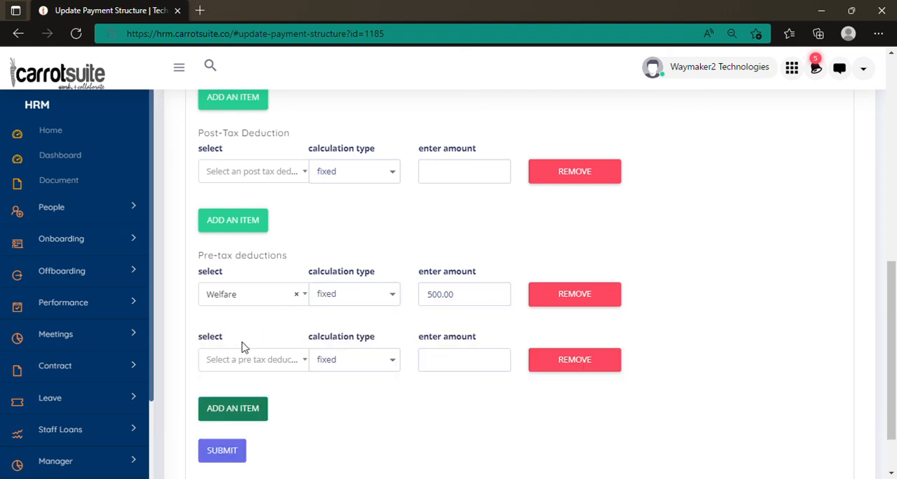
left_click(574, 360)
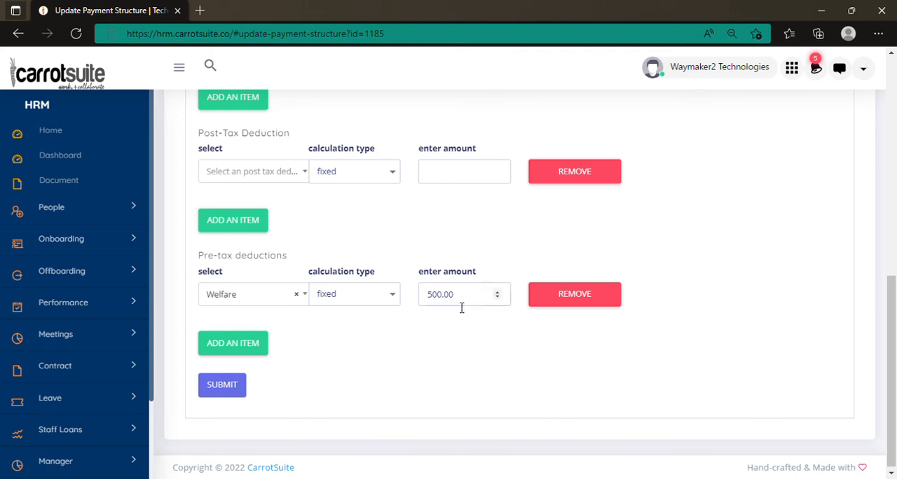
Step: Review the salary, pension, tax, earnings and deductions entries across the whole payment structure form
scroll(449, 284, "up", 3)
scroll(449, 284, "up", 5)
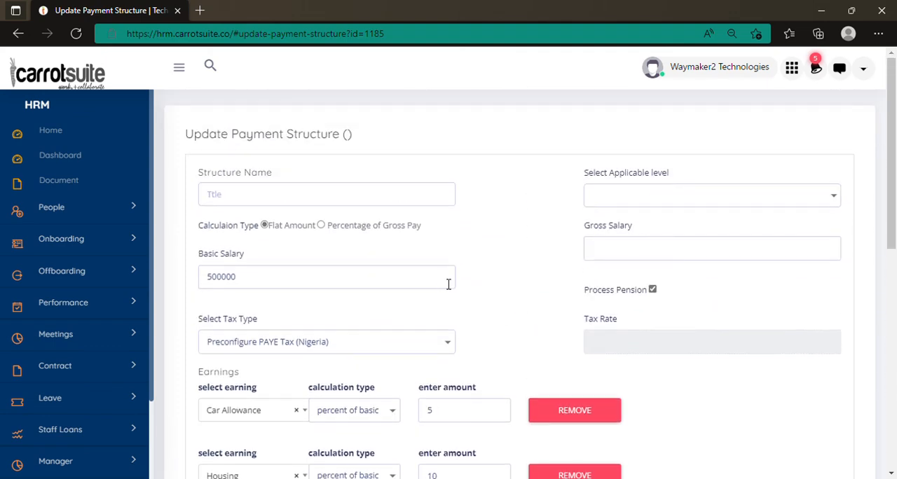
scroll(442, 280, "down", 10)
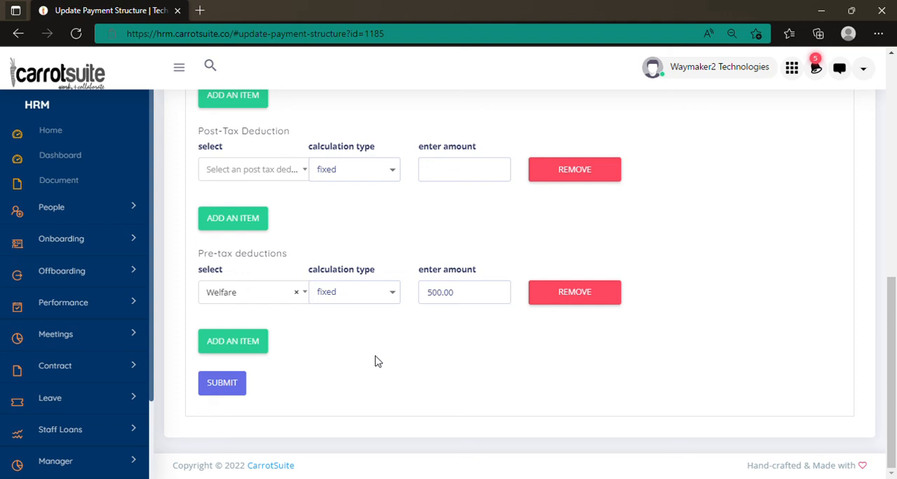
scroll(376, 361, "up", 10)
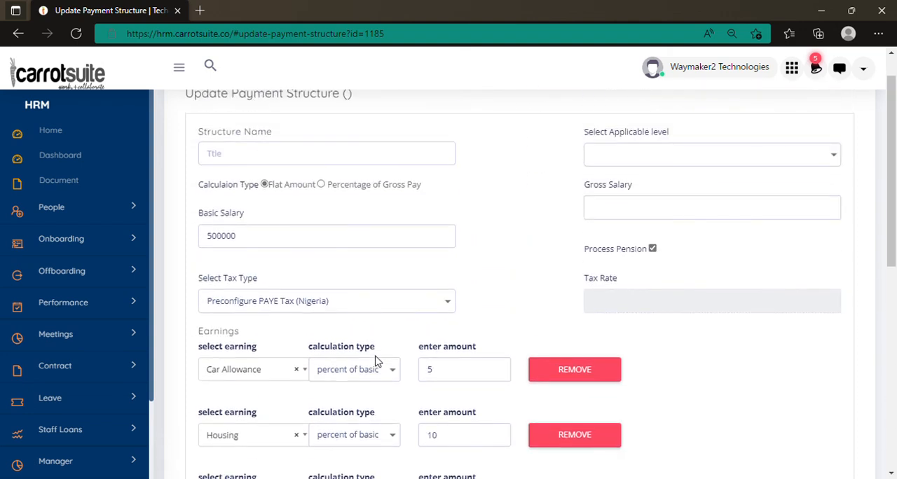
scroll(376, 361, "down", 3)
scroll(376, 361, "up", 3)
scroll(377, 361, "down", 10)
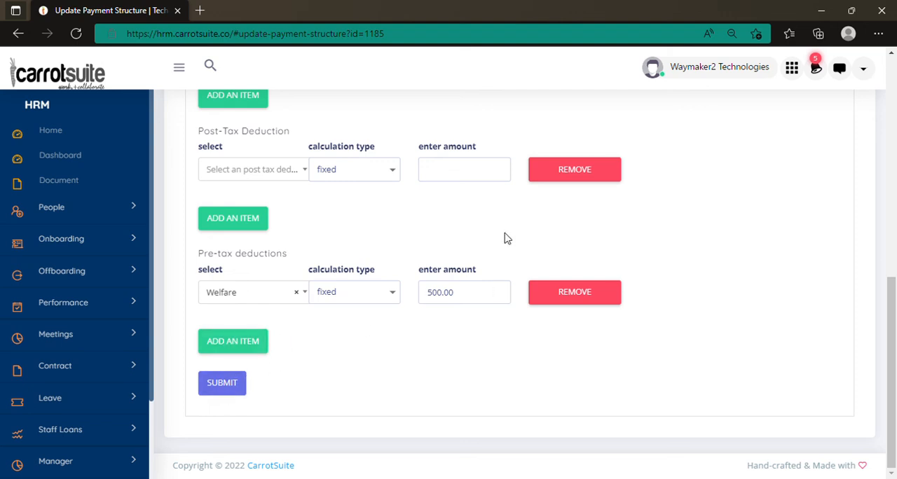
Step: Remove the empty post-tax deduction item and submit the updated payment structure
left_click(574, 179)
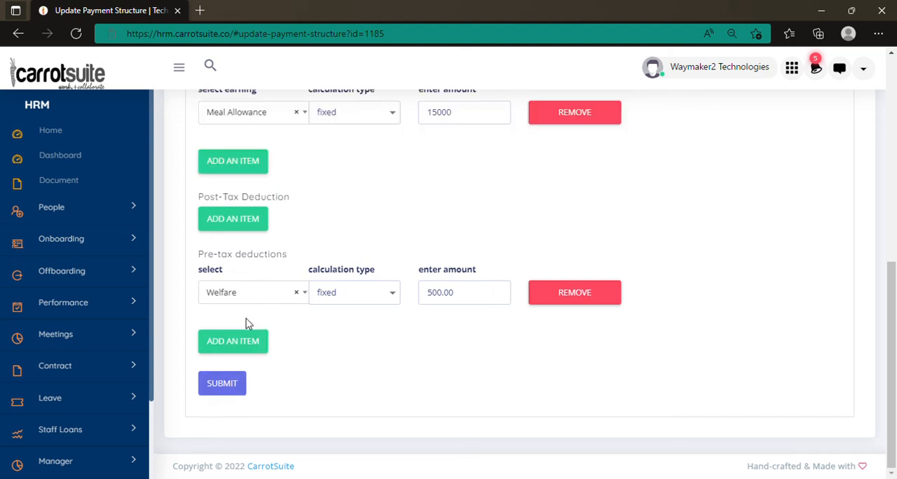
left_click(229, 393)
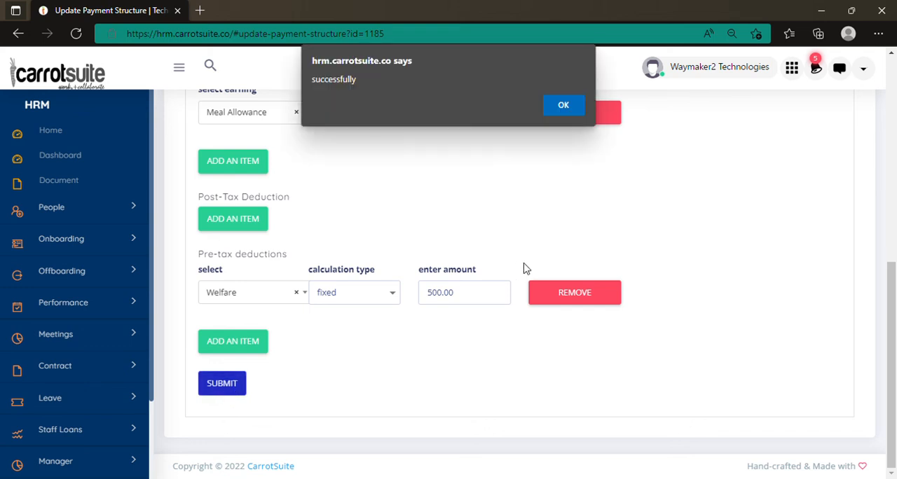
left_click(574, 113)
Step: Open the Employees Structure page of the payroll module
scroll(299, 208, "up", 3)
scroll(297, 207, "up", 3)
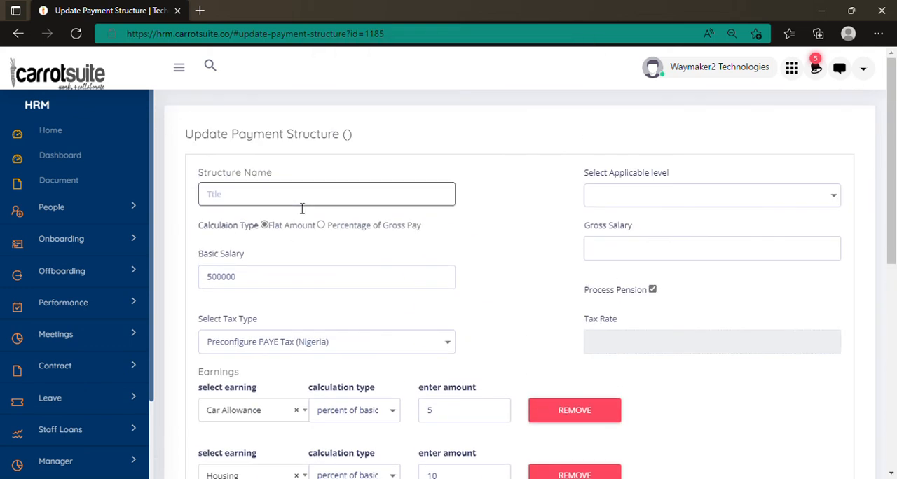
scroll(301, 209, "down", 5)
scroll(105, 382, "down", 3)
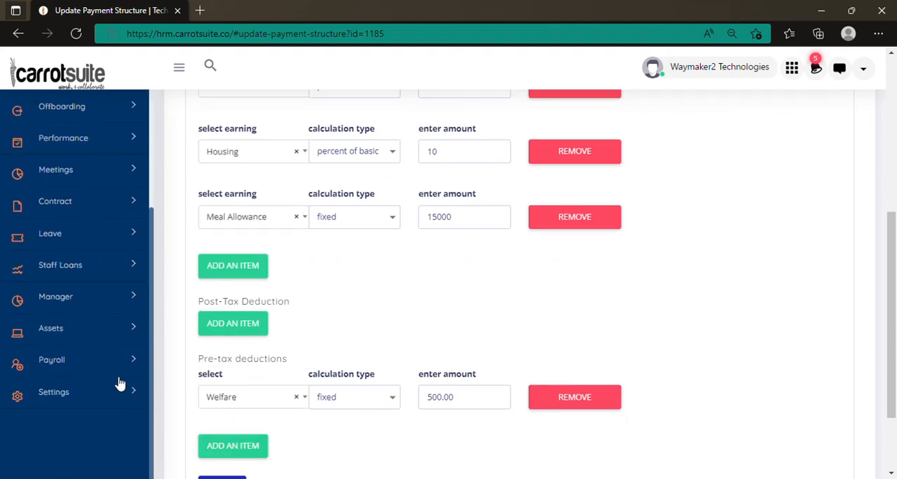
left_click(119, 366)
scroll(118, 366, "down", 3)
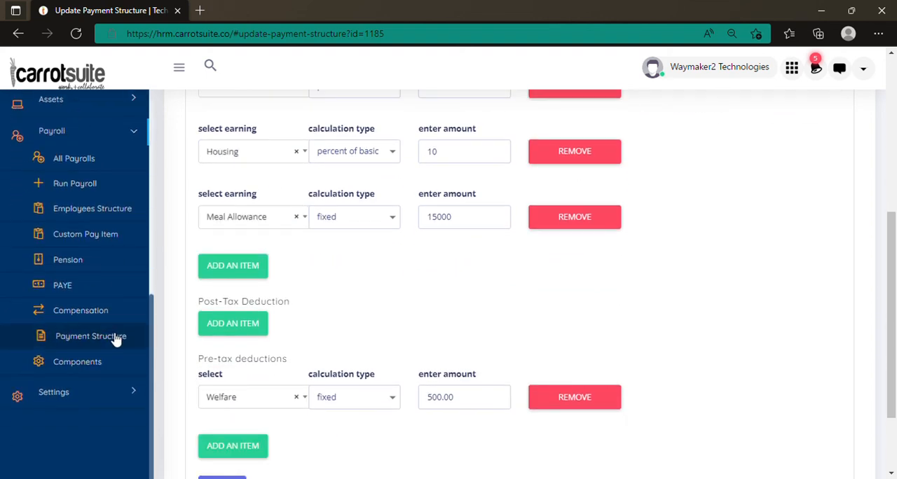
left_click(72, 212)
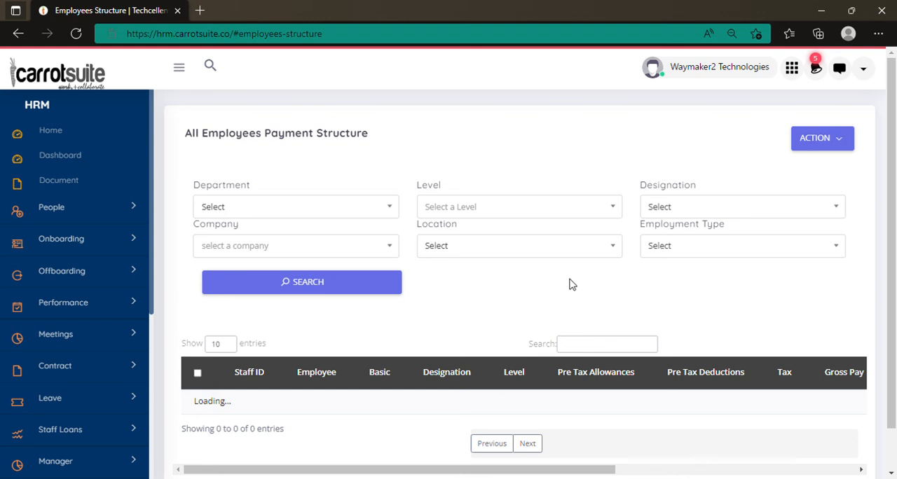
Step: Examine the employees' pay figures in the payment structure list and bring up the actions for one employee
scroll(554, 269, "down", 1)
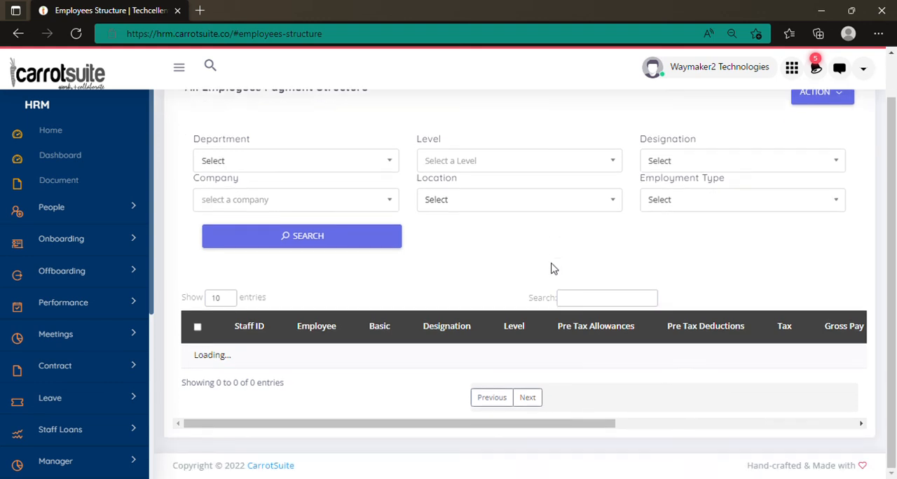
scroll(553, 269, "down", 3)
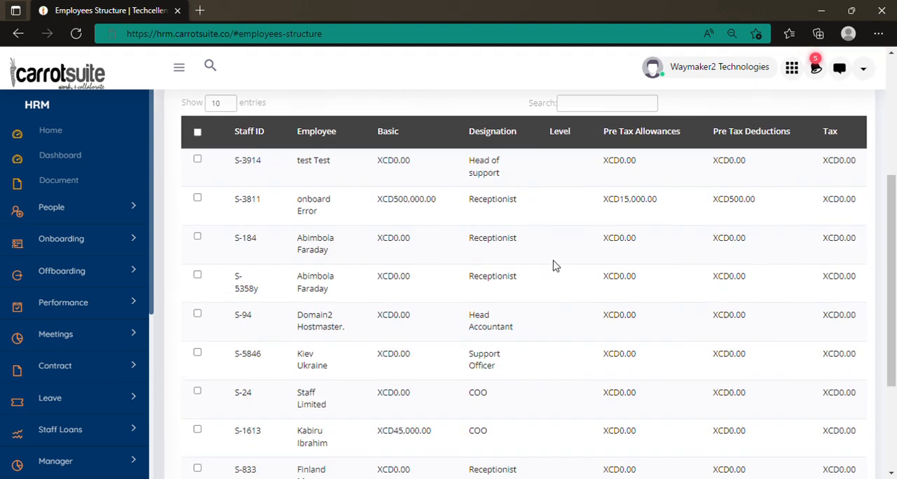
scroll(517, 280, "down", 2)
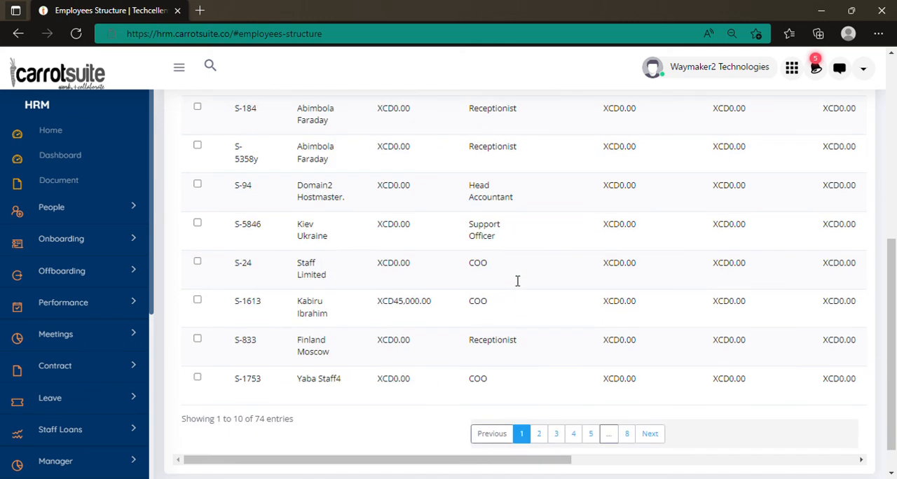
left_click_drag(460, 465, 895, 119)
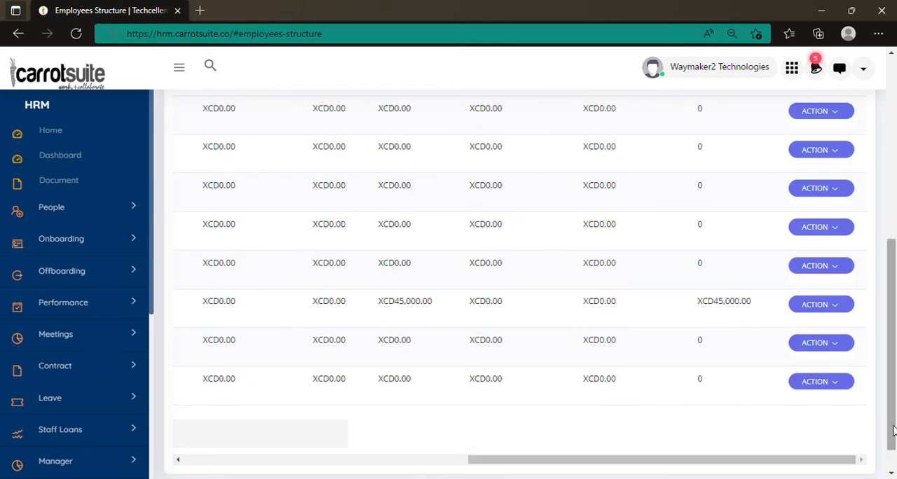
left_click(823, 154)
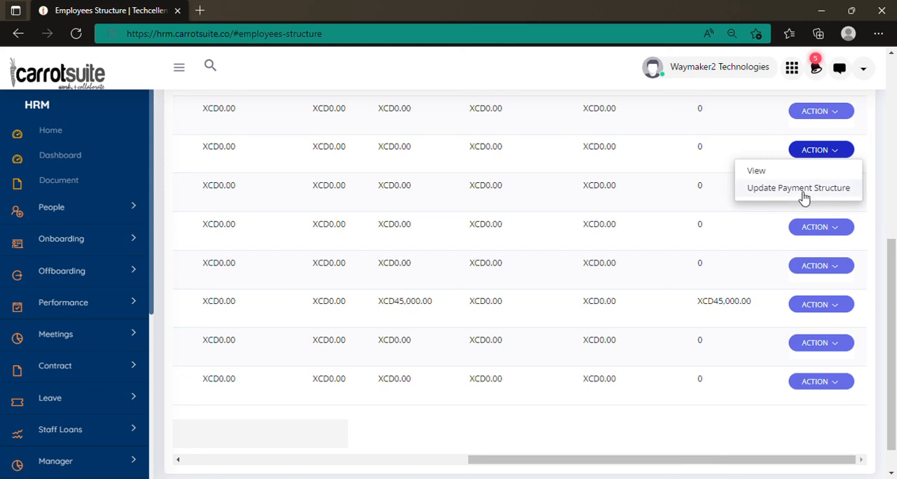